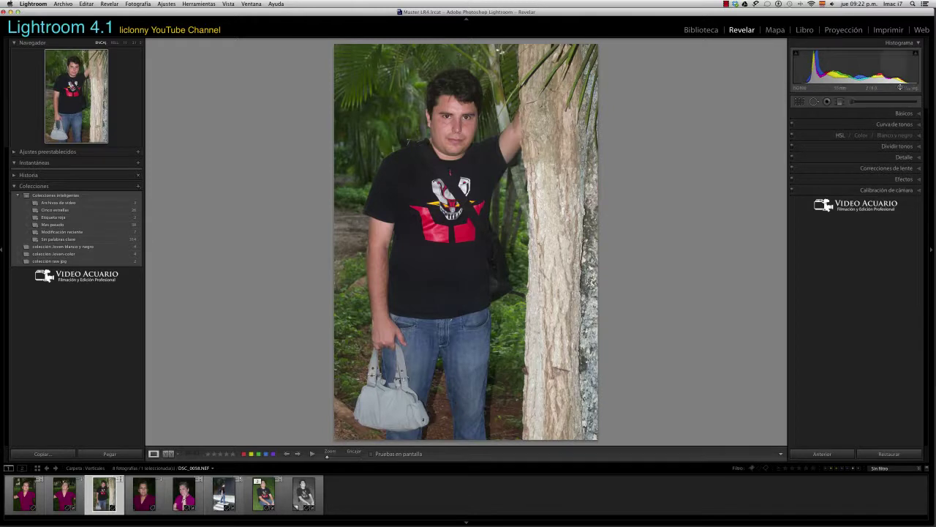
Collapse the Histograma panel so the Develop adjustment sections move up.
click(918, 43)
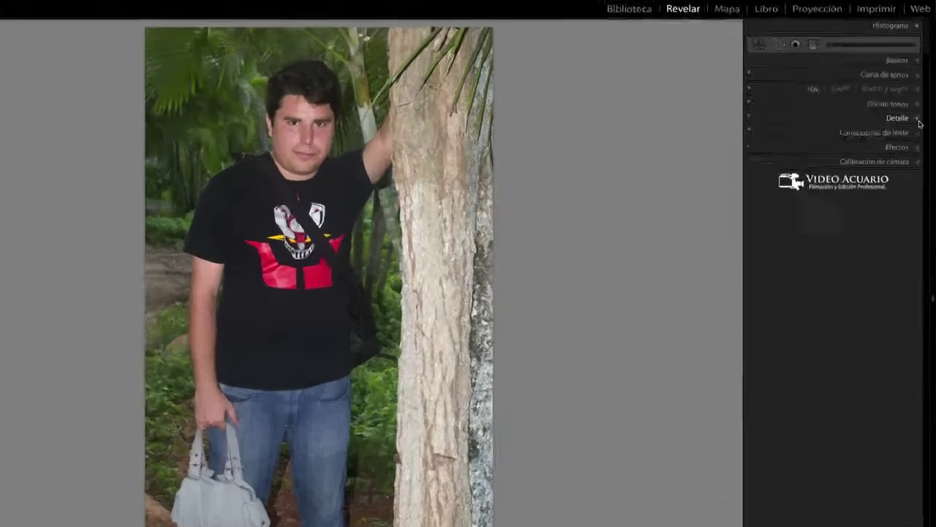
Expand Detalle with its close-up preview and pan it across the eye, foliage and skin.
click(920, 114)
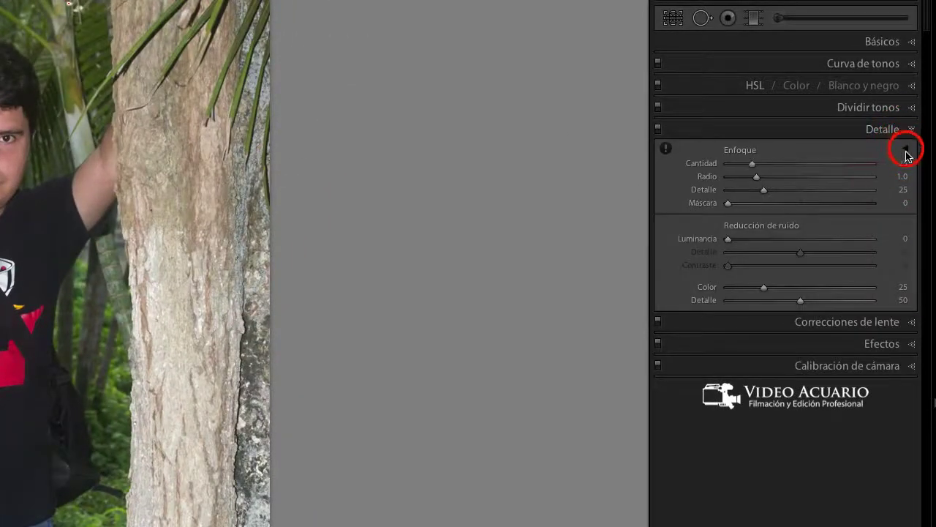
click(906, 149)
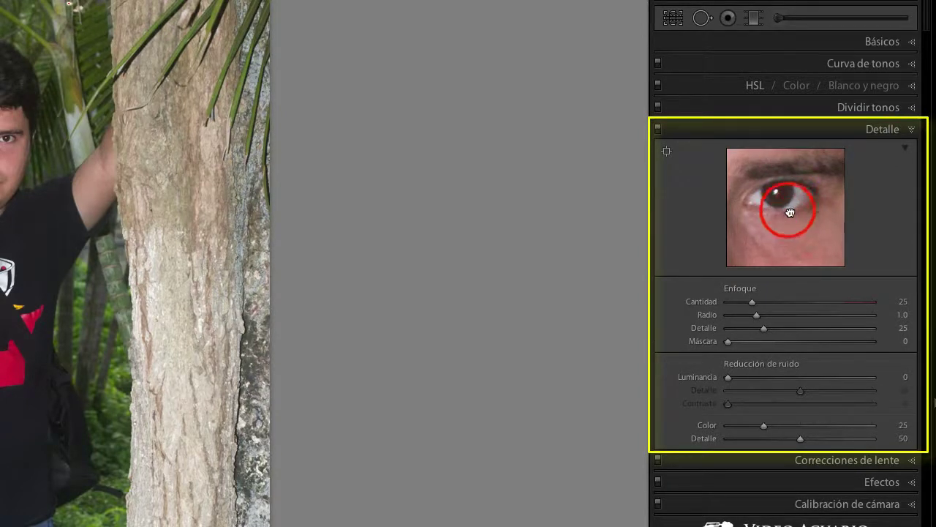
drag(802, 202, 851, 246)
drag(790, 215, 859, 211)
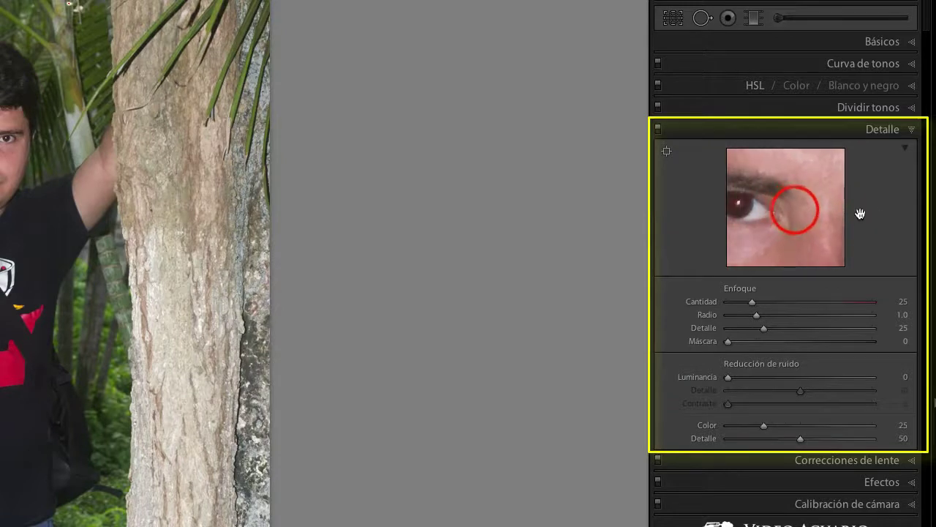
drag(801, 212, 833, 248)
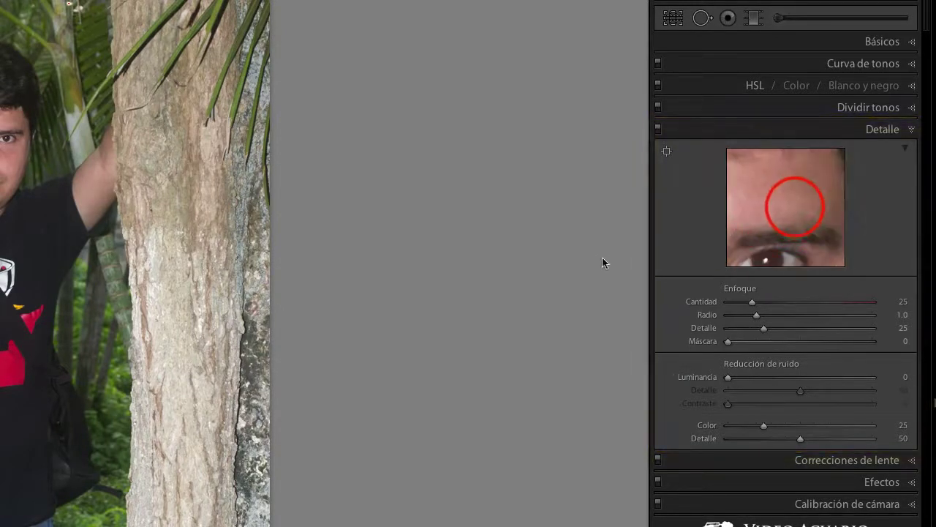
drag(795, 209, 680, 249)
mouse_move(789, 222)
mouse_down()
mouse_move(742, 224)
mouse_move(764, 193)
mouse_move(785, 198)
mouse_move(784, 239)
mouse_up()
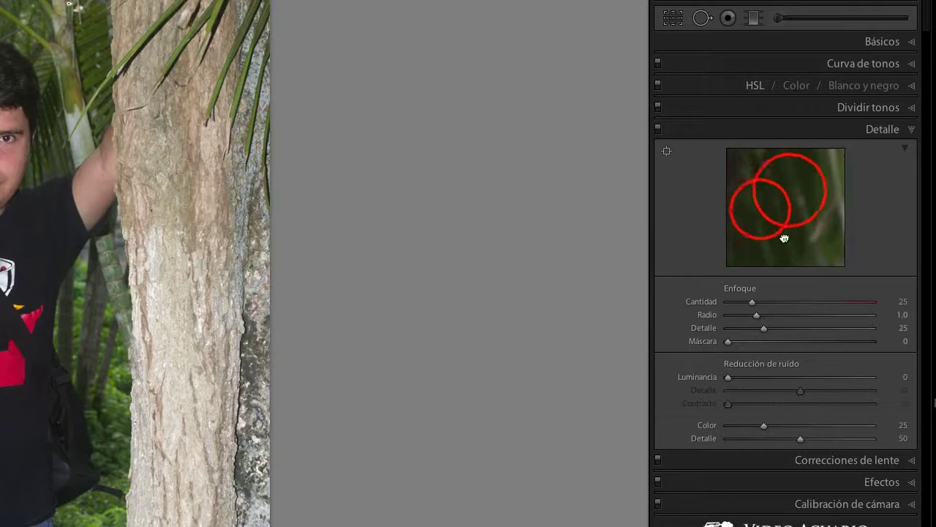
mouse_move(759, 209)
mouse_down()
mouse_move(797, 245)
mouse_move(843, 197)
mouse_move(790, 234)
mouse_move(787, 223)
mouse_move(797, 240)
mouse_move(755, 231)
mouse_move(806, 180)
mouse_move(826, 209)
mouse_move(779, 212)
mouse_move(814, 205)
mouse_move(798, 209)
mouse_move(831, 218)
mouse_up()
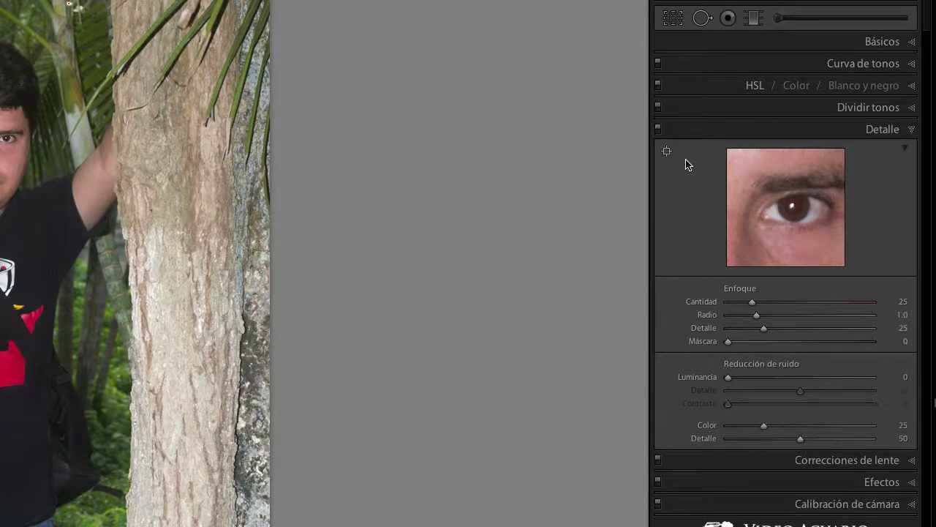
click(665, 152)
click(666, 153)
click(88, 216)
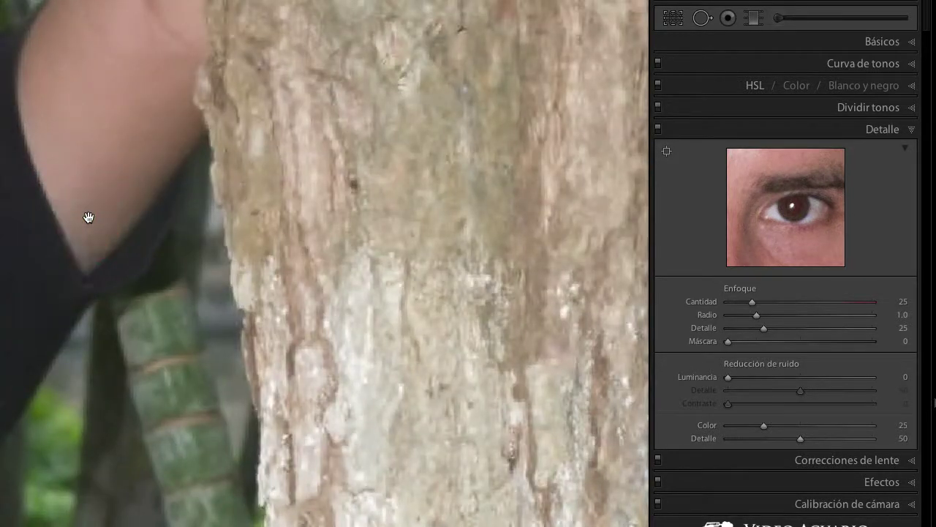
click(667, 152)
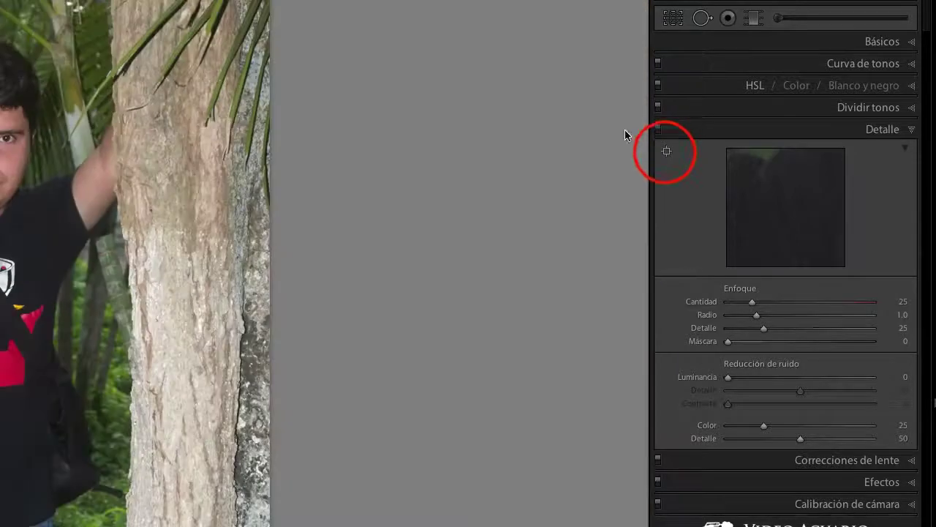
click(667, 151)
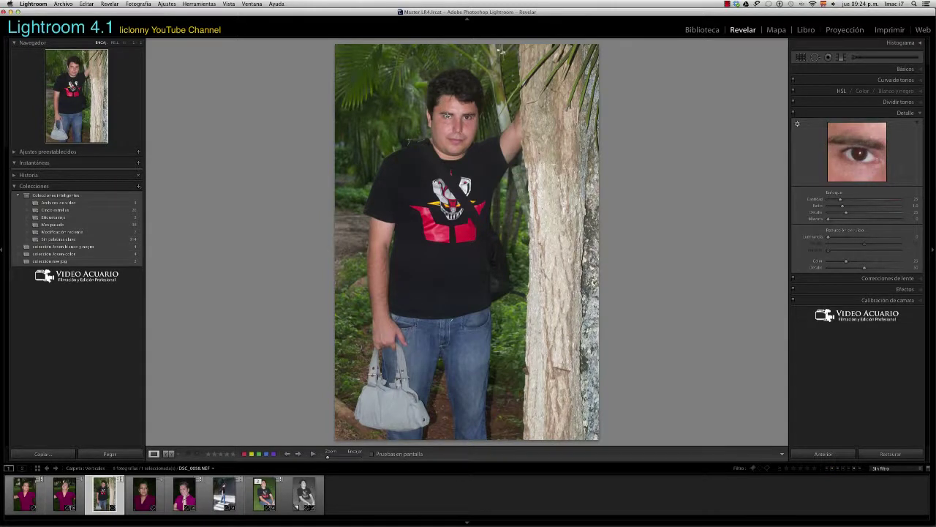
Hide the Detalle close-up preview and zoom the main photo to 1:1 on the face.
click(921, 113)
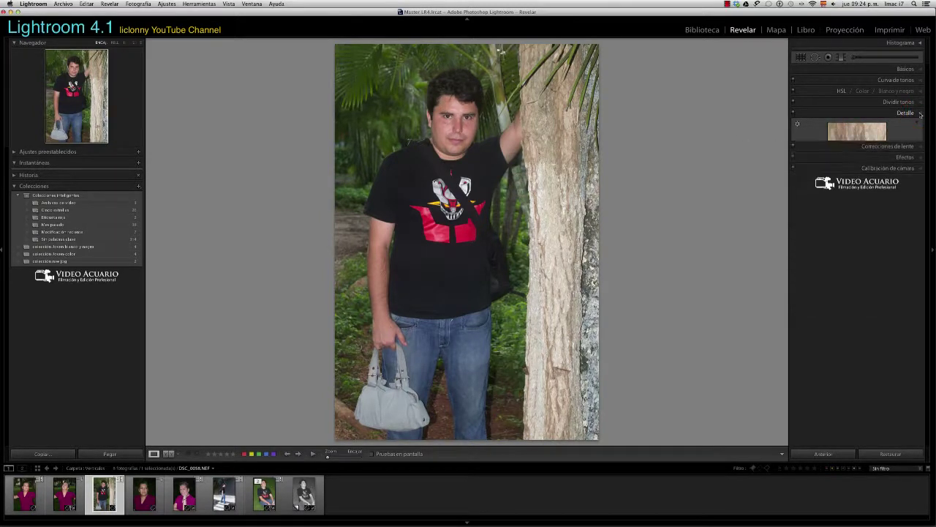
click(920, 114)
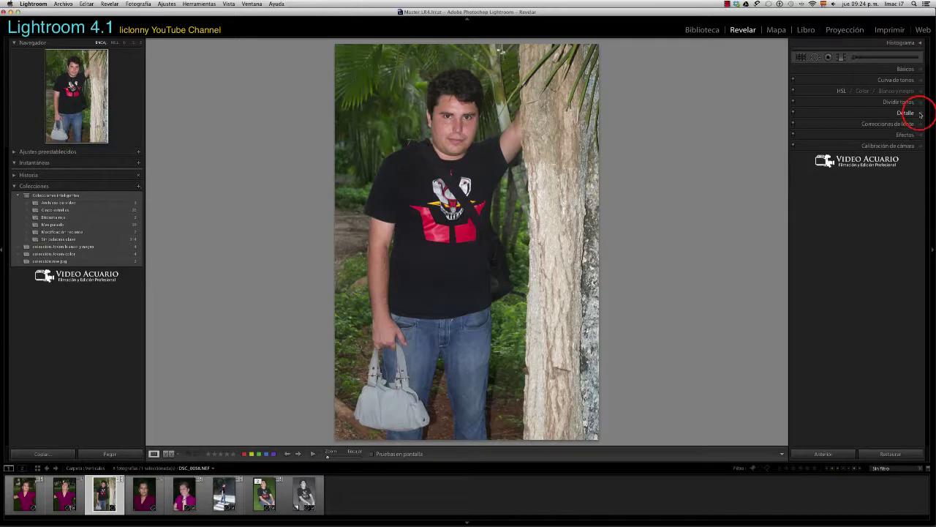
click(919, 114)
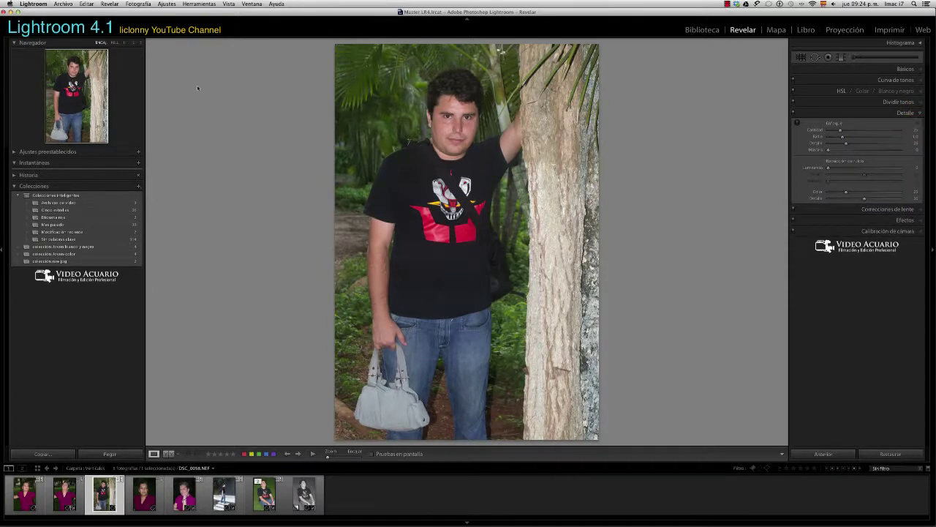
click(124, 42)
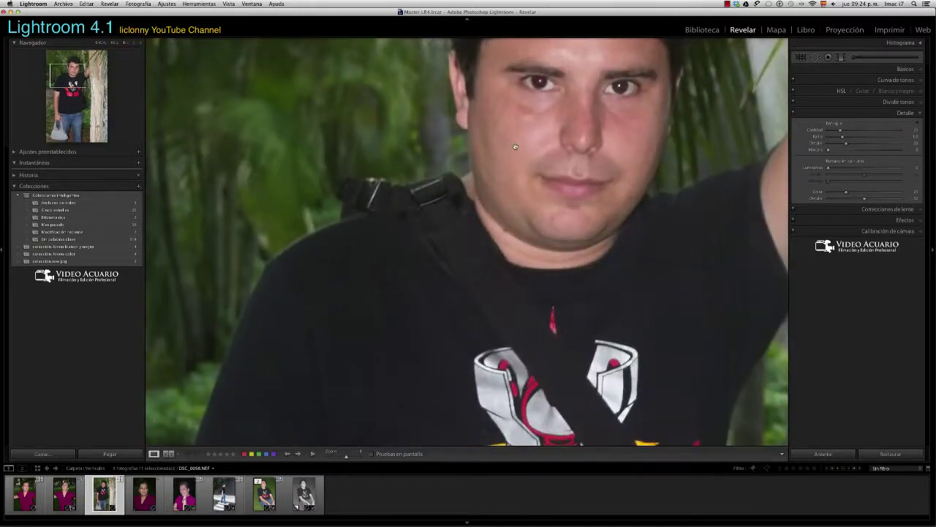
click(516, 146)
Pan and zoom the 1:1 view around the foliage, ending with the face centred.
drag(529, 142, 337, 265)
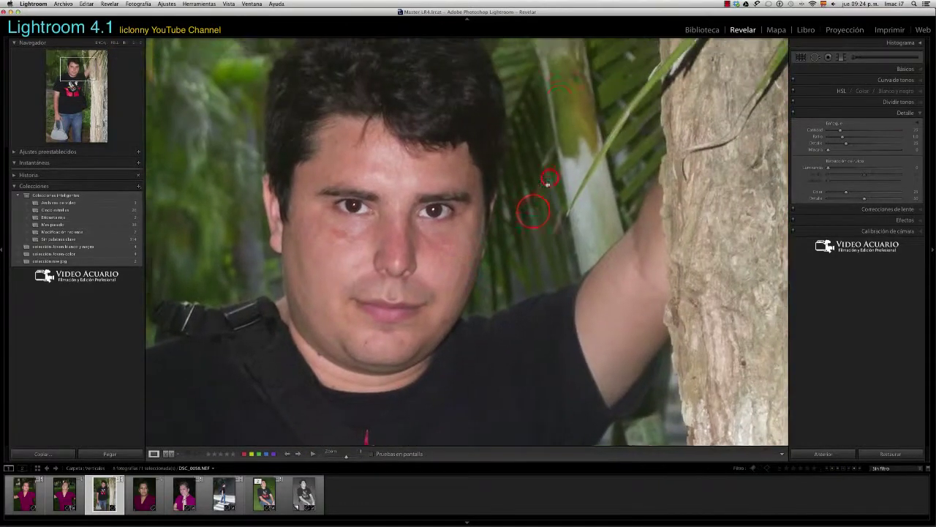
drag(532, 209, 520, 295)
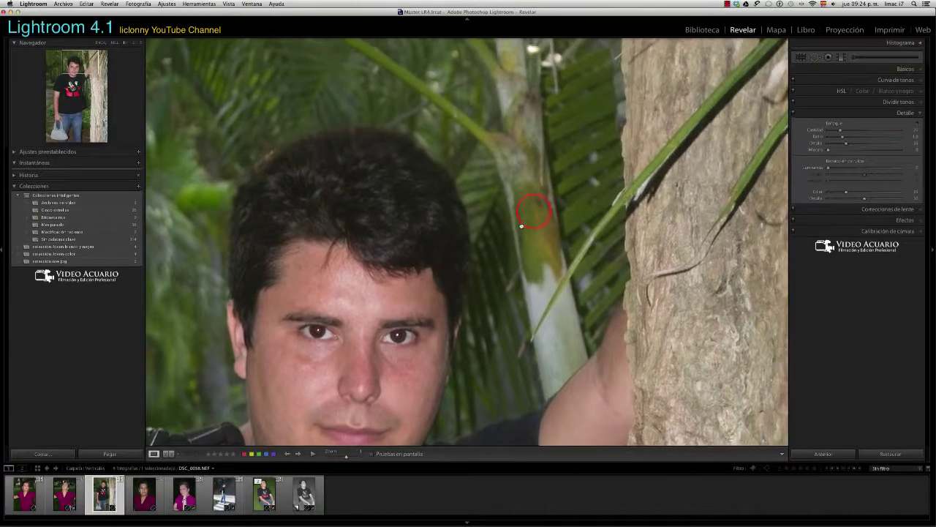
click(541, 196)
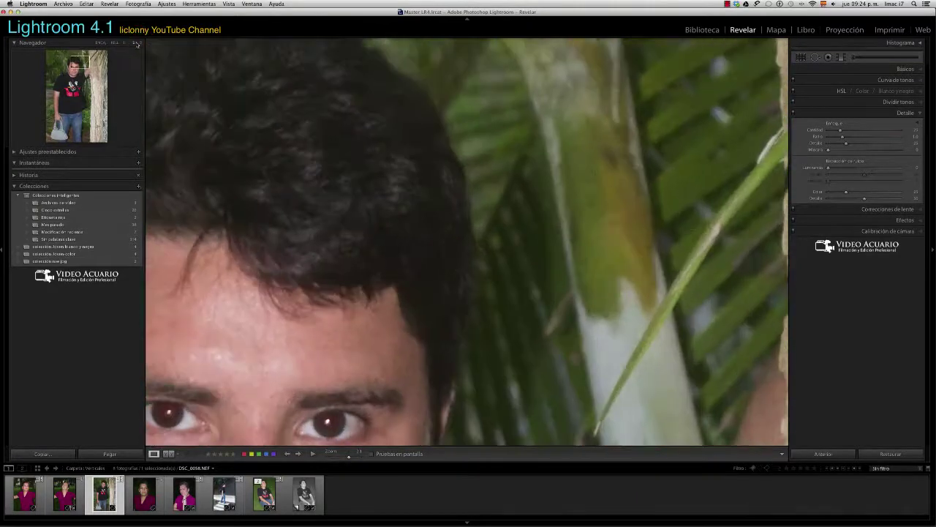
drag(535, 194, 495, 211)
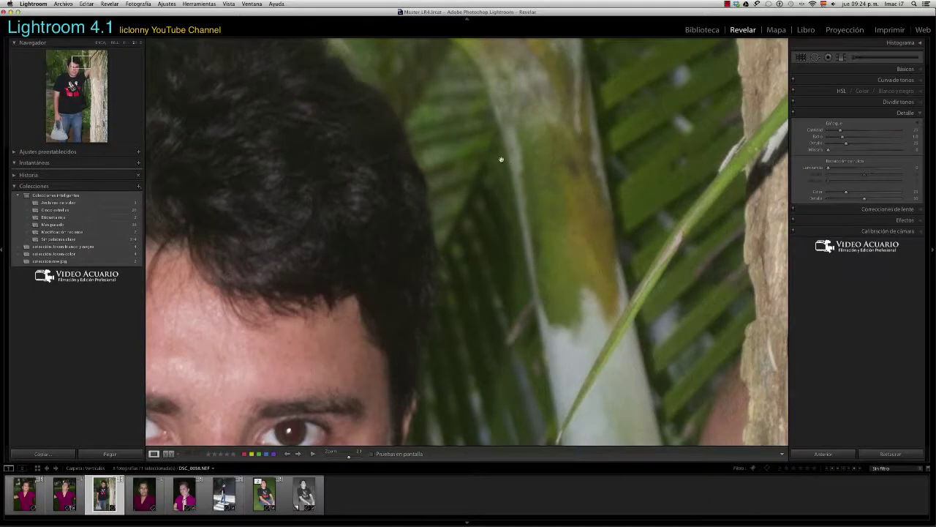
mouse_move(648, 191)
mouse_down()
mouse_move(554, 188)
mouse_move(560, 139)
mouse_move(581, 138)
mouse_up()
drag(548, 194, 568, 155)
drag(517, 219, 562, 174)
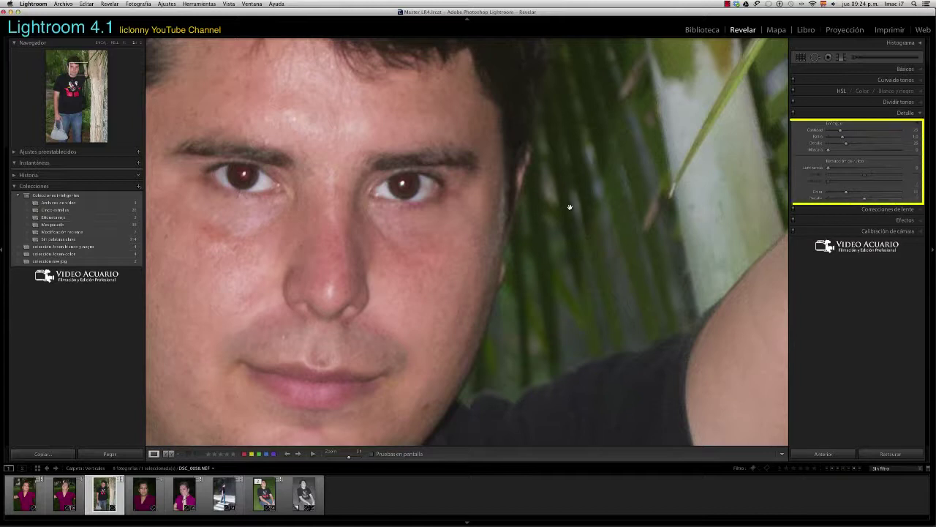
drag(570, 207, 510, 232)
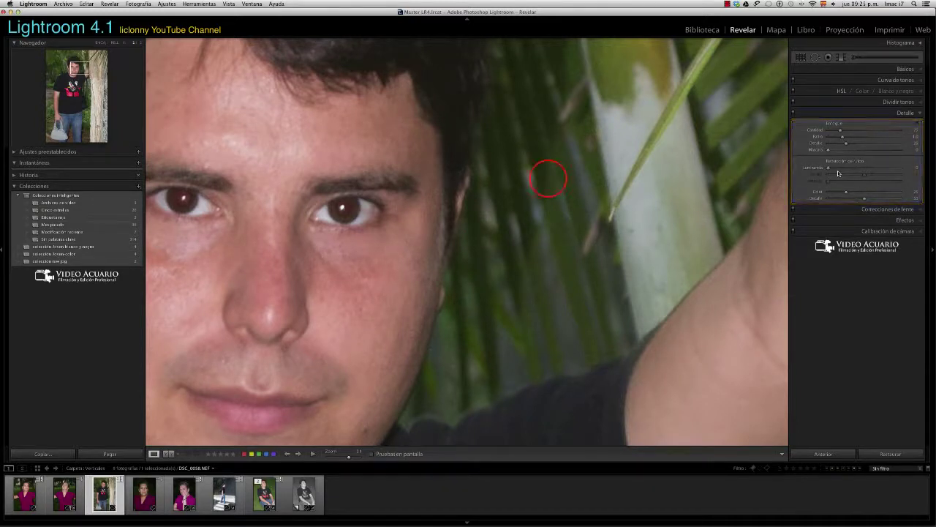
drag(548, 177, 519, 201)
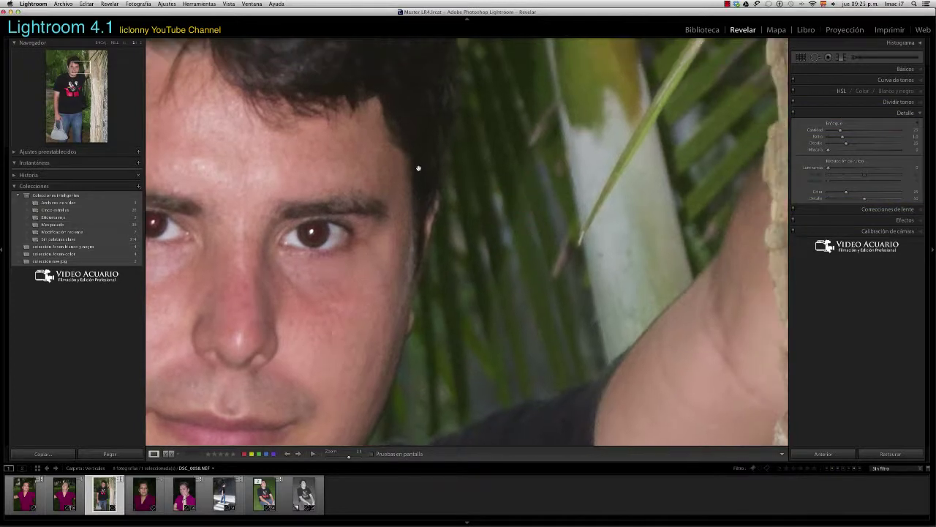
click(139, 43)
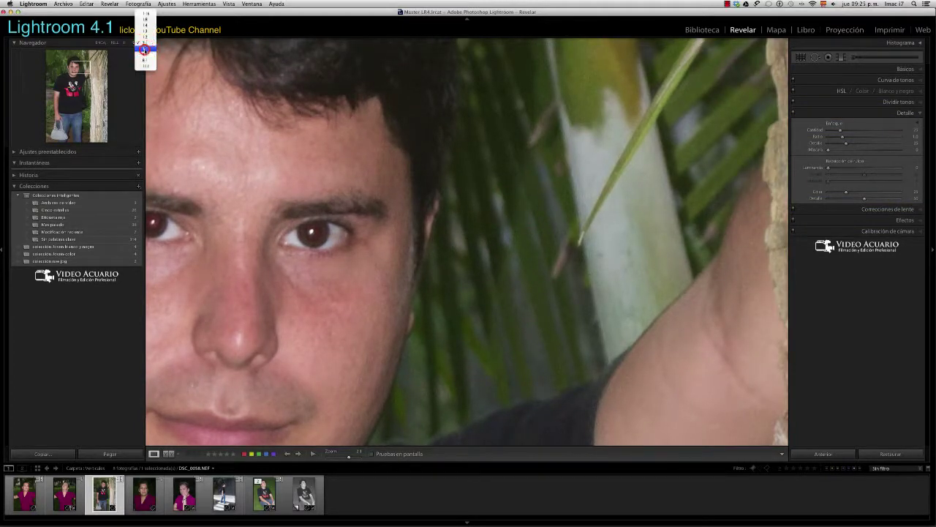
click(144, 49)
drag(510, 178, 509, 214)
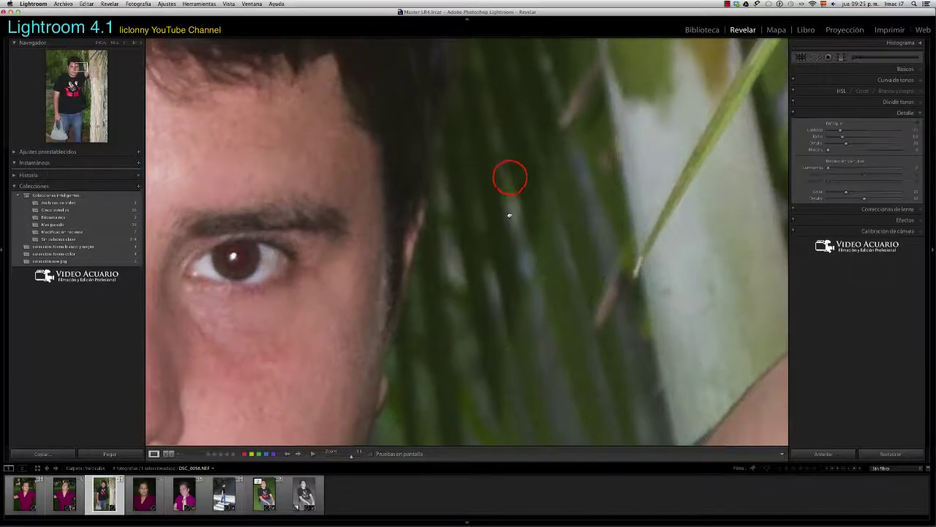
drag(555, 281, 585, 239)
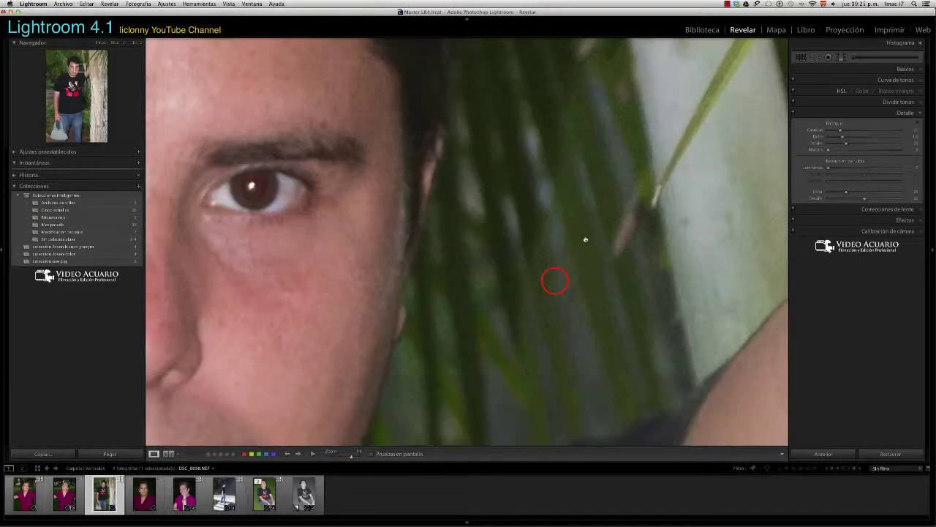
drag(549, 276, 454, 281)
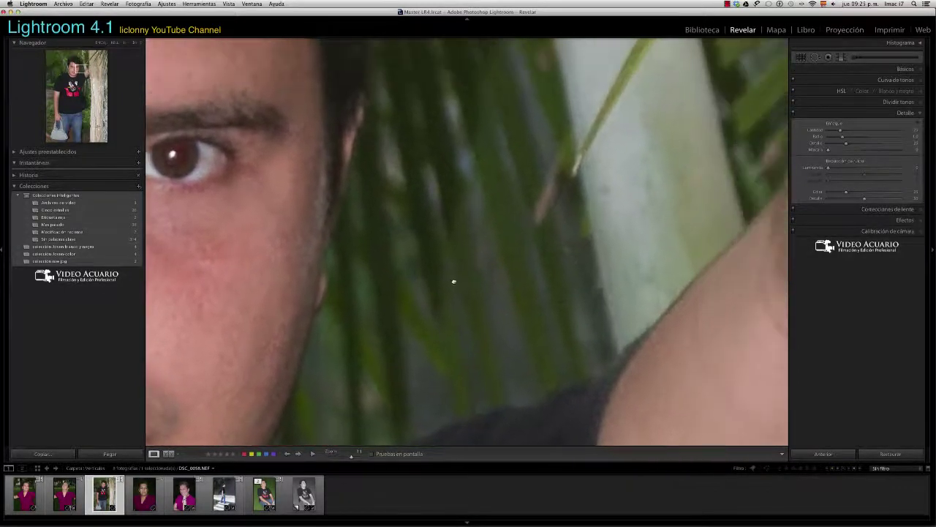
mouse_move(587, 226)
mouse_down()
mouse_move(550, 366)
mouse_move(508, 300)
mouse_move(517, 273)
mouse_move(608, 275)
mouse_up()
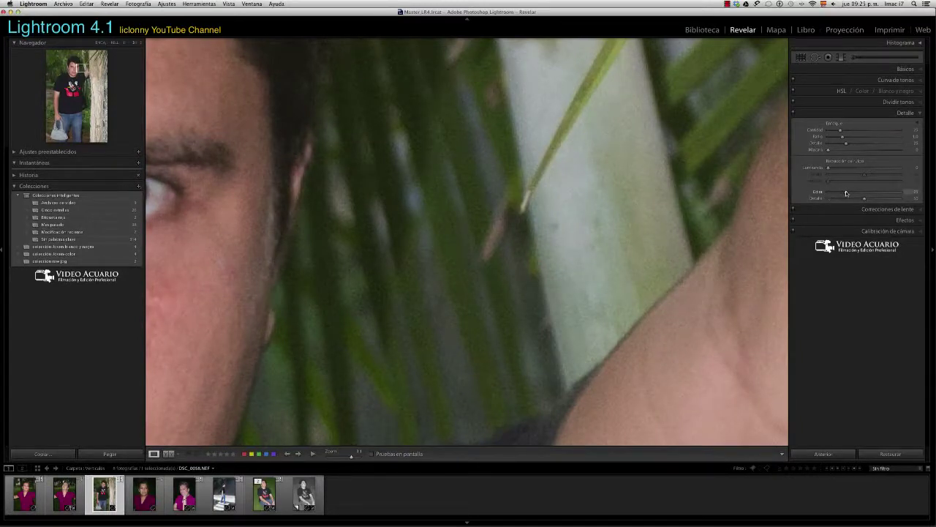
Test Colour noise reduction values, dropping it to 0, and dismiss the YouTube notification.
drag(845, 192, 863, 192)
click(900, 193)
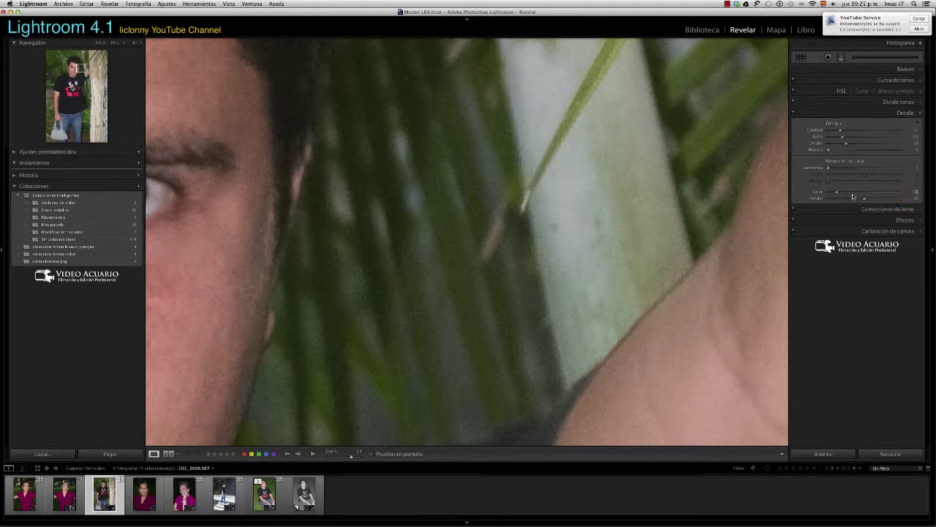
click(916, 18)
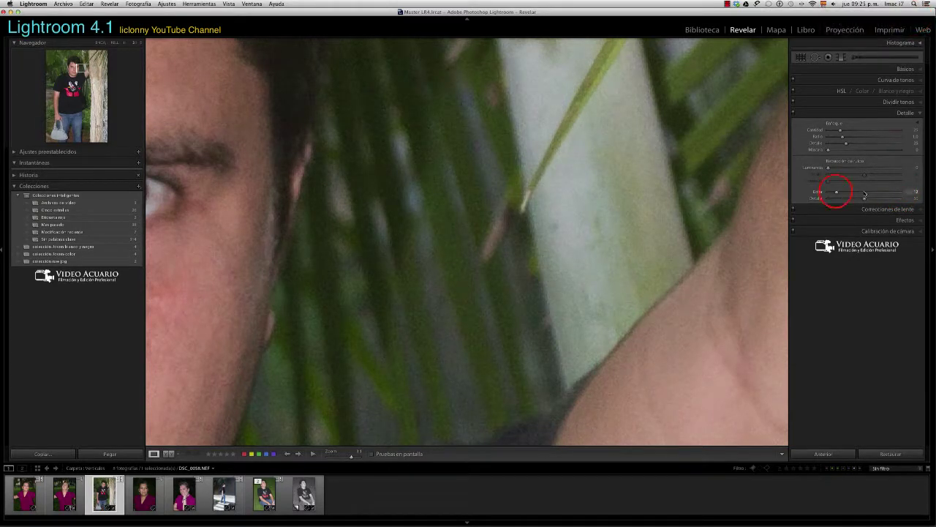
mouse_move(836, 191)
mouse_down()
mouse_move(905, 194)
mouse_move(828, 191)
mouse_move(905, 203)
mouse_up()
Try Colour Detail from 80 down to 0, then settle Colour moderate with low detail.
drag(865, 198, 888, 199)
click(900, 199)
drag(901, 199, 832, 203)
mouse_move(904, 193)
mouse_down()
mouse_move(828, 194)
mouse_move(850, 199)
mouse_up()
click(439, 180)
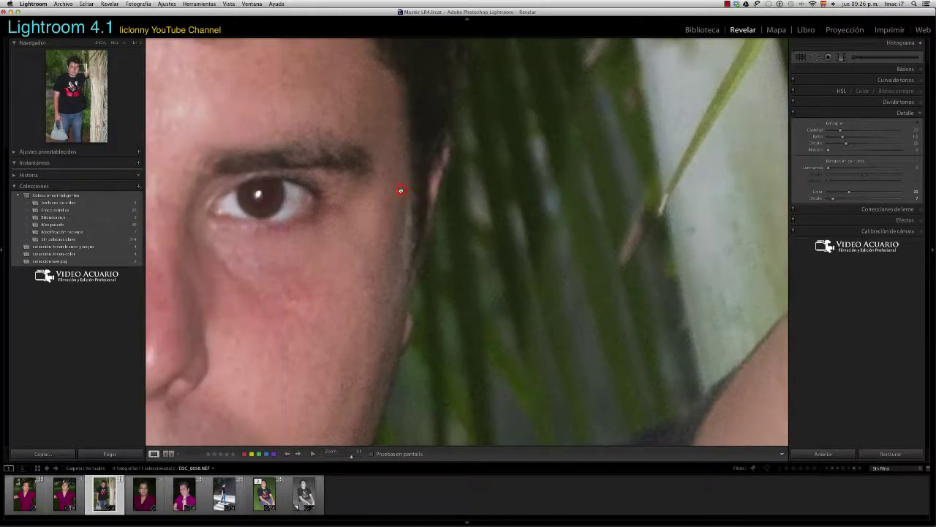
mouse_move(401, 192)
mouse_down()
mouse_move(511, 191)
mouse_move(539, 167)
mouse_move(511, 183)
mouse_up()
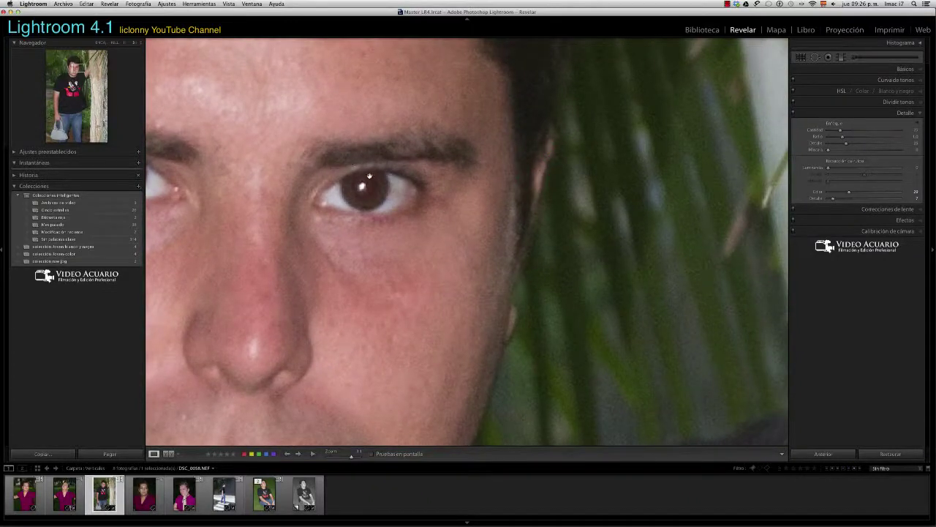
drag(832, 200, 835, 201)
Push Luminance noise reduction to 100 and check the smoothing across both eyes.
drag(829, 171, 901, 170)
mouse_move(479, 222)
mouse_down()
mouse_move(454, 225)
mouse_move(449, 208)
mouse_up()
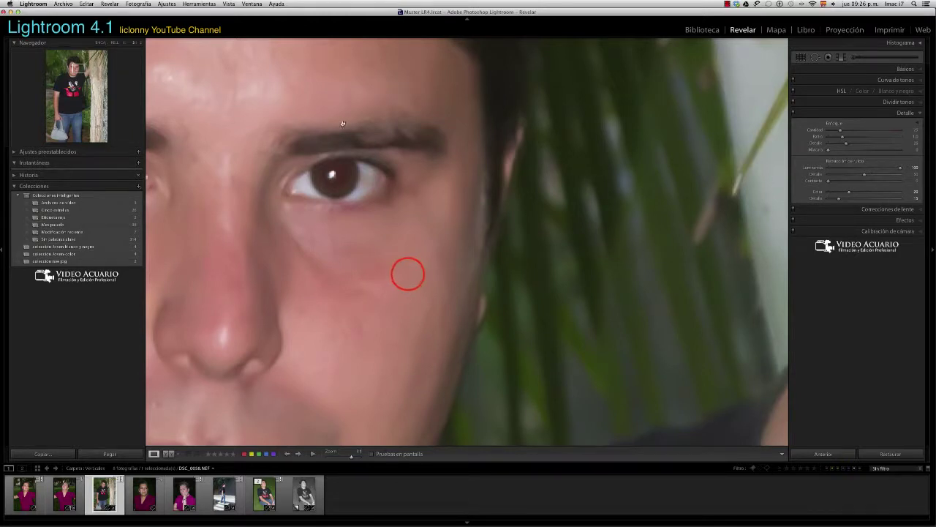
mouse_move(407, 272)
mouse_down()
mouse_move(523, 232)
mouse_move(430, 287)
mouse_up()
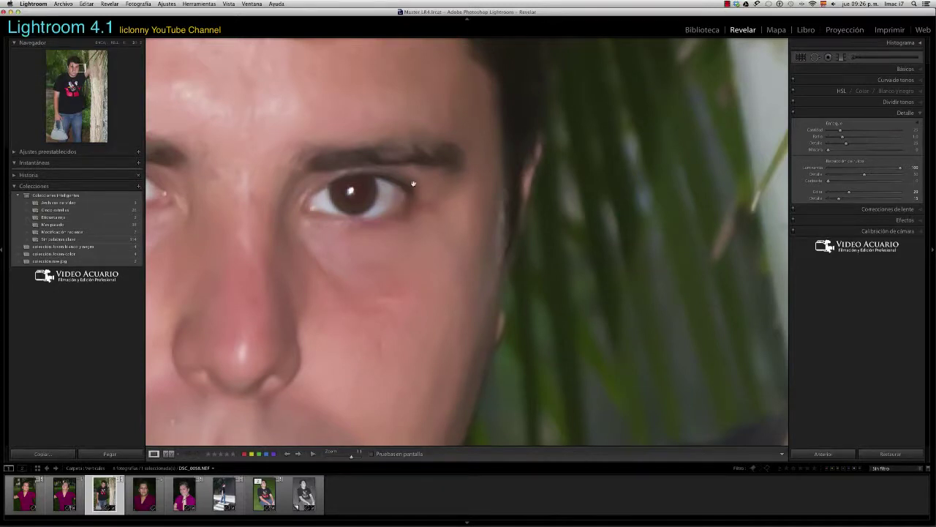
click(900, 168)
mouse_move(901, 168)
mouse_down()
mouse_move(870, 172)
mouse_move(906, 171)
mouse_up()
mouse_move(417, 219)
mouse_down()
mouse_move(465, 180)
mouse_move(403, 196)
mouse_up()
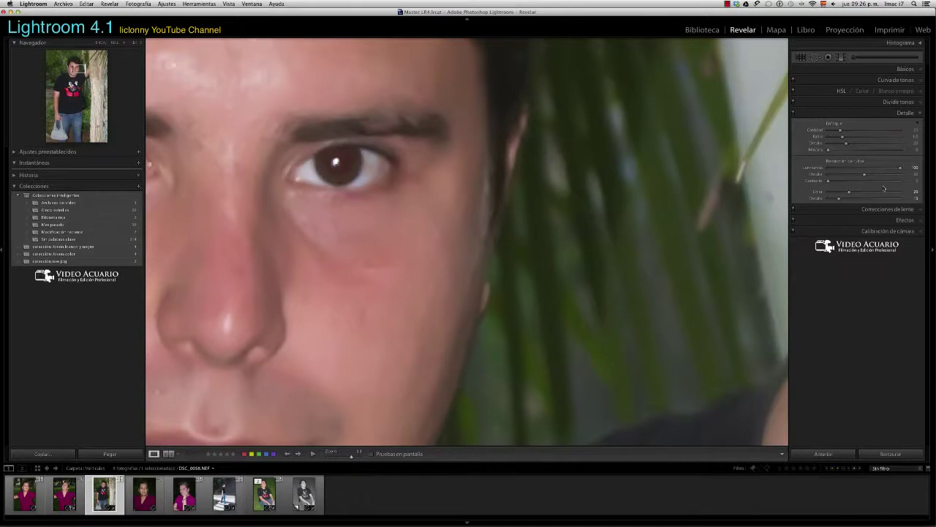
Experiment with Luminance Detail at about 84, 40, then 34 while panning the face.
drag(864, 174, 891, 178)
drag(901, 178, 810, 177)
mouse_move(539, 163)
mouse_down()
mouse_move(689, 101)
mouse_move(697, 187)
mouse_move(607, 183)
mouse_up()
click(829, 176)
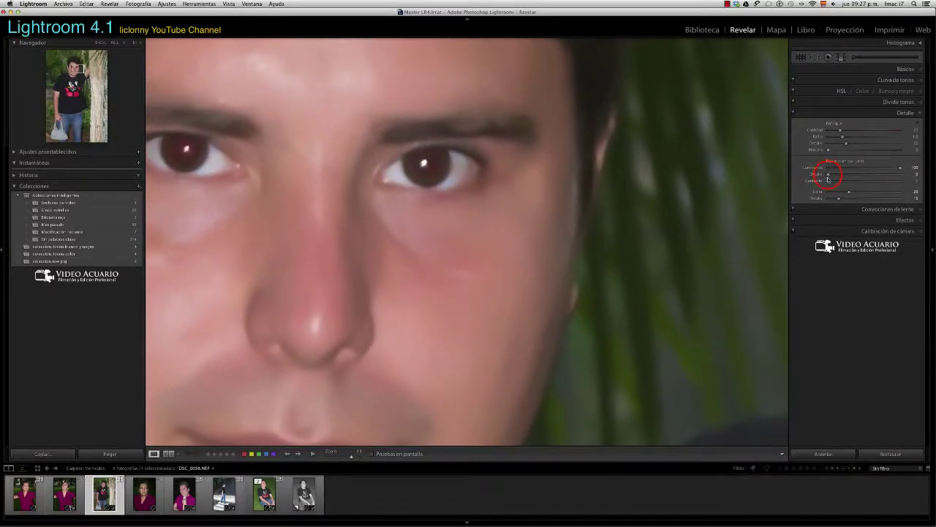
drag(828, 176, 877, 179)
drag(482, 175, 455, 142)
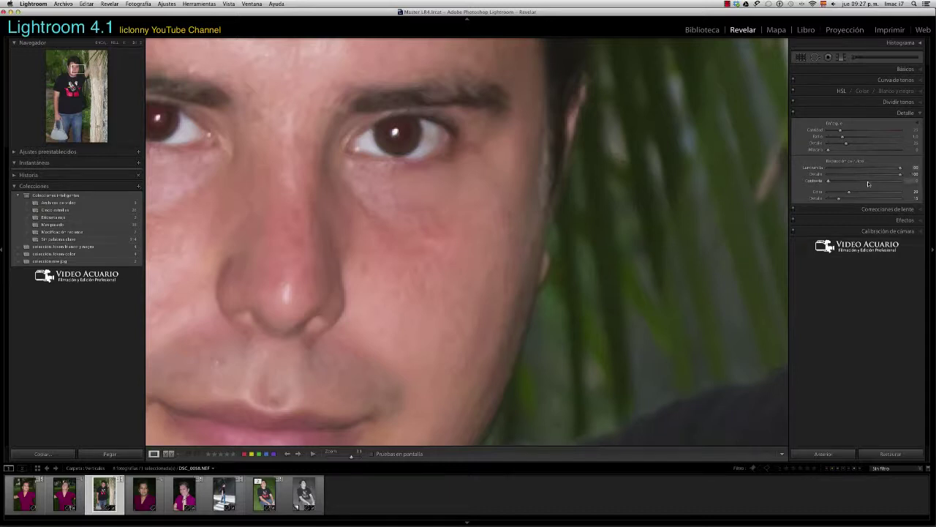
Push Luminance noise Contrast to 100, then reset all noise reduction to defaults.
drag(828, 180, 877, 187)
click(874, 183)
drag(875, 183, 901, 182)
alt+click(844, 161)
mouse_move(590, 195)
mouse_down()
mouse_move(568, 232)
mouse_move(619, 200)
mouse_move(660, 217)
mouse_up()
Rebuild noise reduction with Colour about 44, Luminance about 38 and Luminance Detail about 30.
mouse_move(841, 193)
mouse_down()
mouse_move(877, 193)
mouse_move(867, 199)
mouse_up()
drag(699, 212, 635, 213)
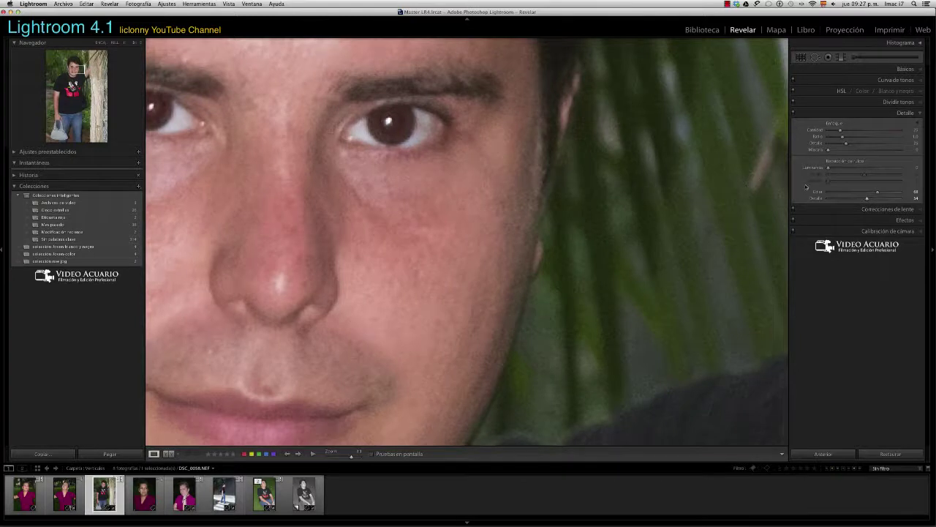
drag(829, 168, 843, 170)
drag(864, 174, 858, 176)
drag(851, 167, 855, 170)
Settle noise reduction at Luminance 45, Luminance Detail 40 and Contrast 24.
click(845, 175)
click(846, 175)
drag(828, 180, 837, 182)
drag(847, 182, 855, 176)
drag(857, 168, 861, 167)
Zoom out, toggle the Detail panel off and on to compare, then zoom back in.
click(125, 44)
click(126, 44)
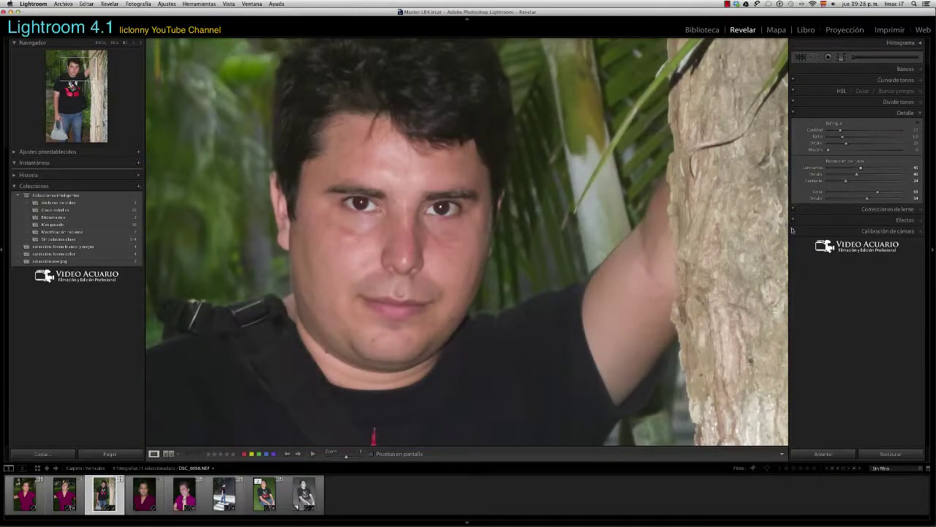
click(793, 113)
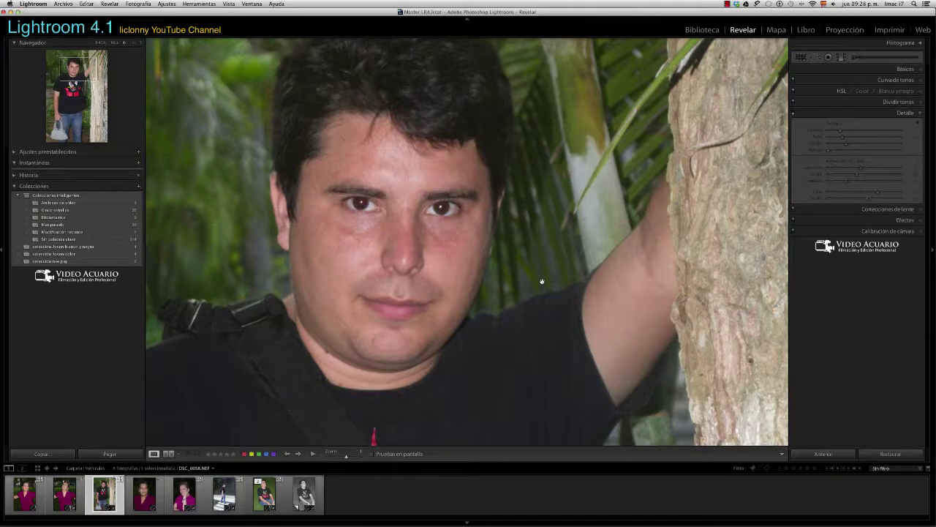
click(793, 112)
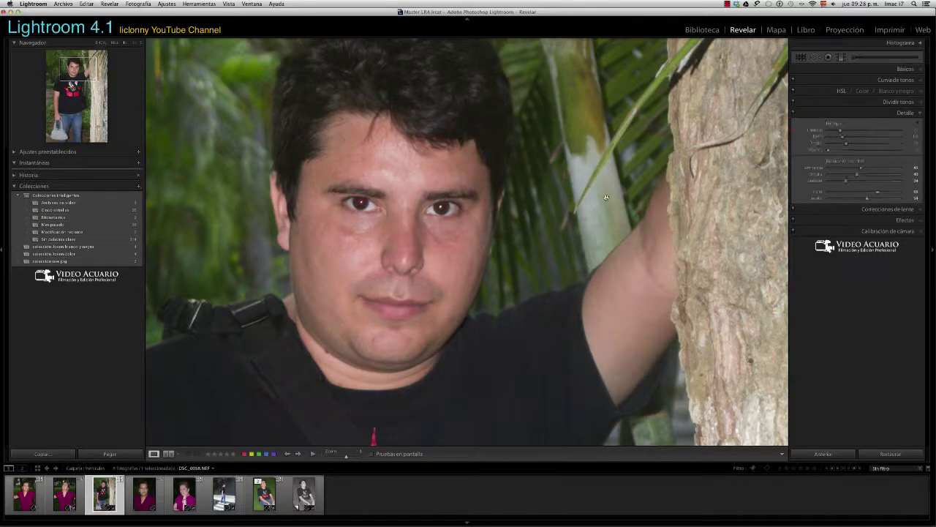
click(130, 42)
click(589, 221)
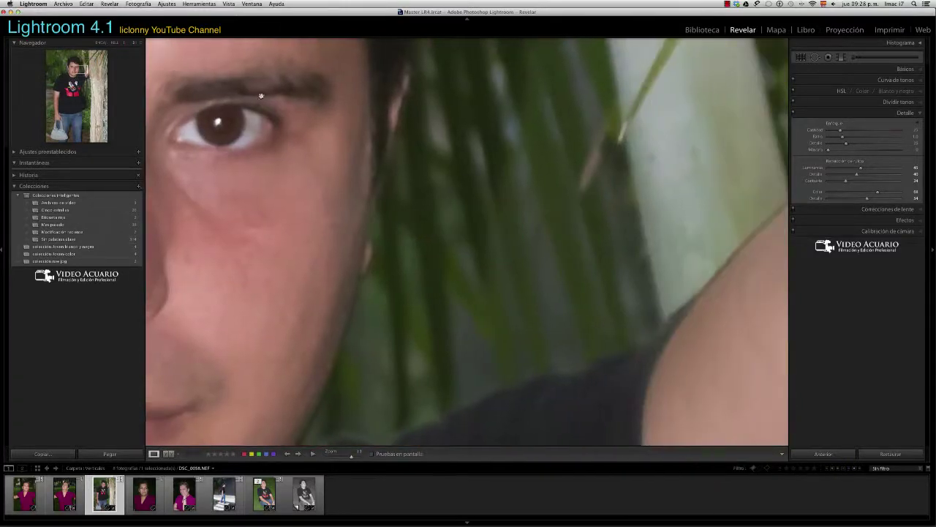
click(139, 45)
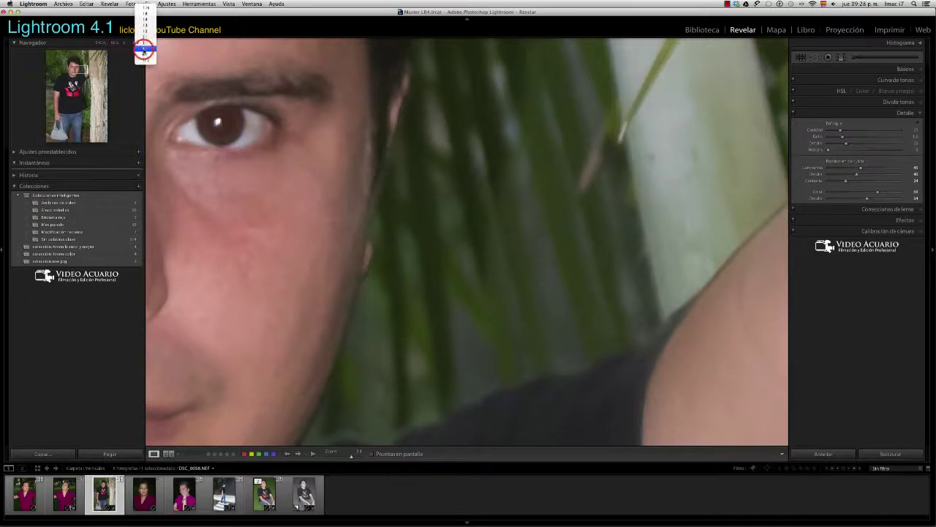
click(144, 56)
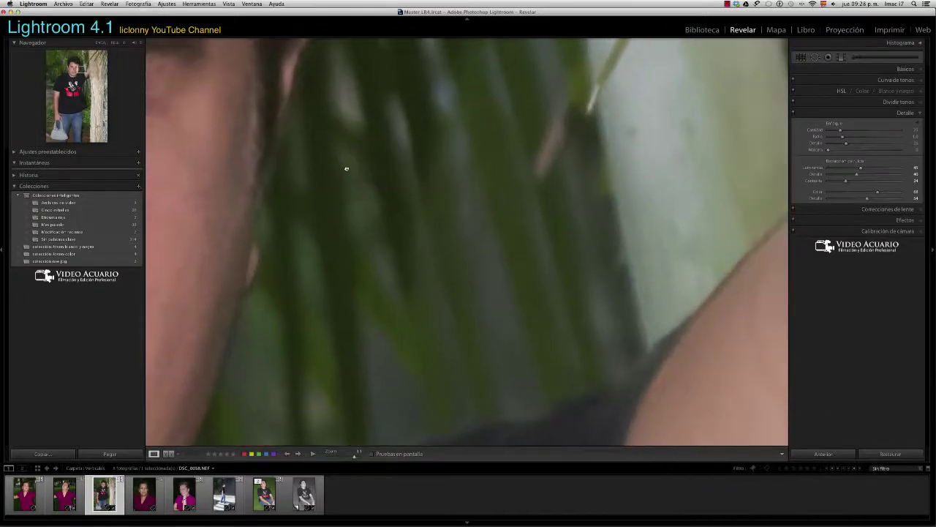
click(140, 43)
click(374, 164)
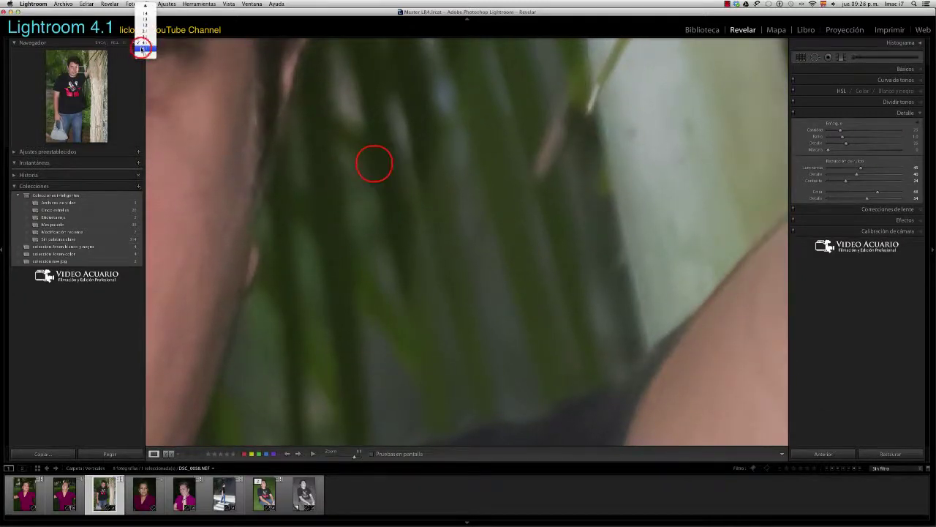
drag(375, 163, 464, 139)
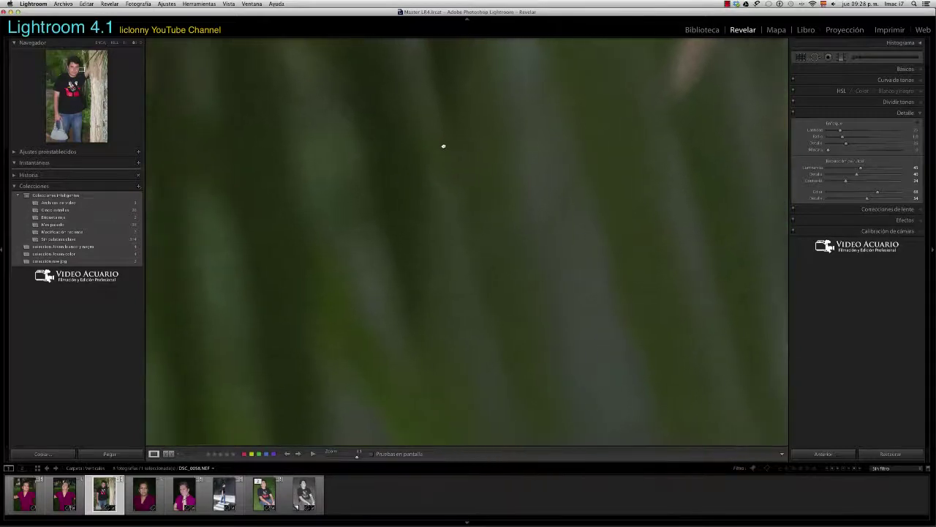
click(794, 113)
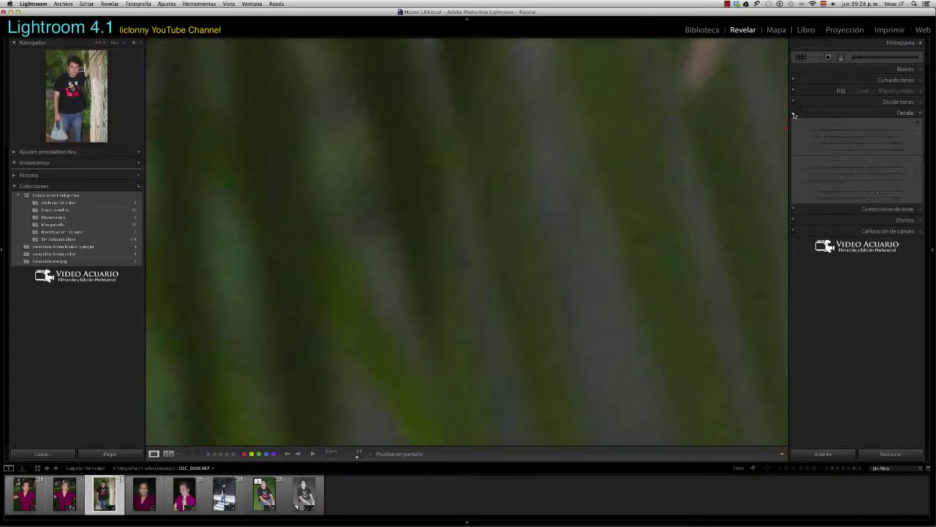
click(793, 113)
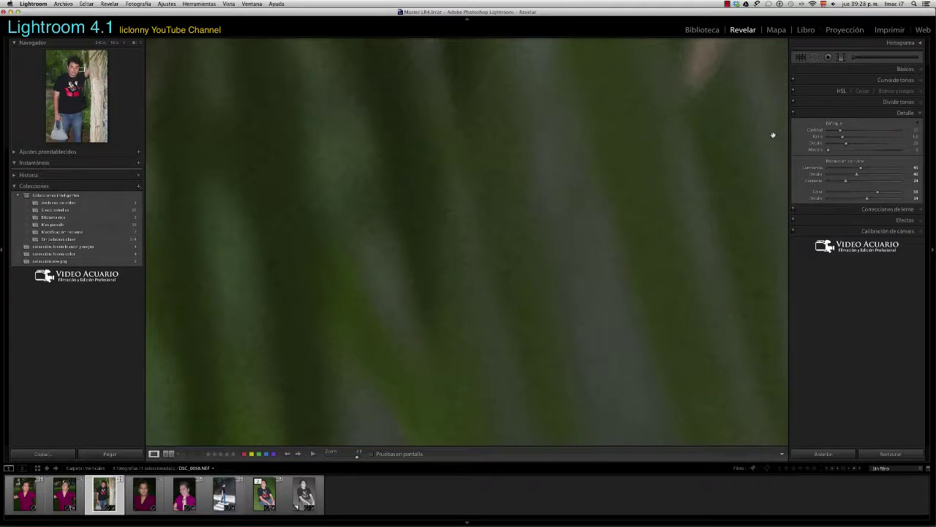
click(124, 45)
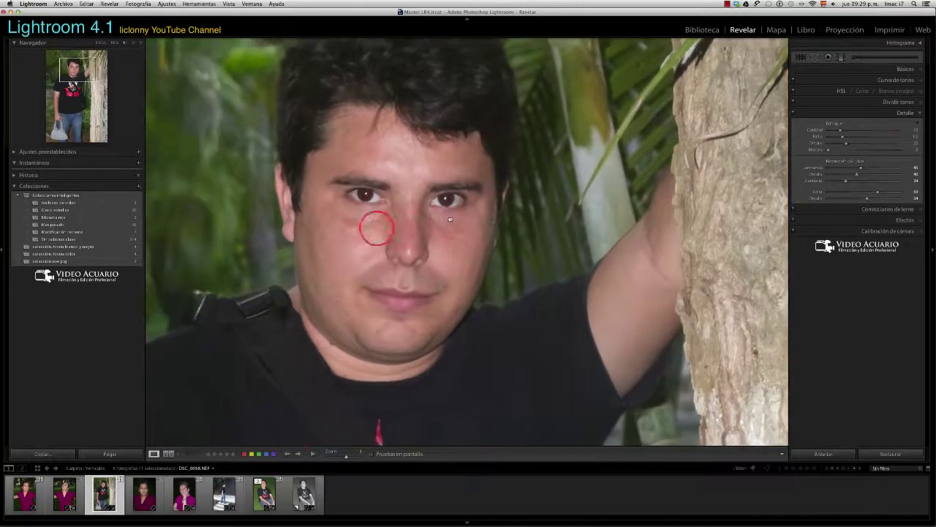
Centre the face and switch the Detail adjustments off then back on to compare.
drag(383, 229, 471, 229)
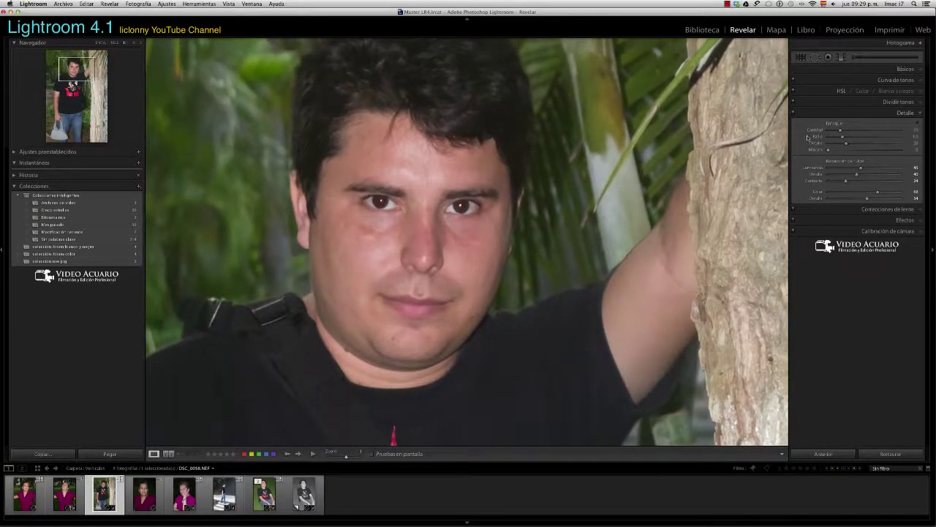
click(794, 113)
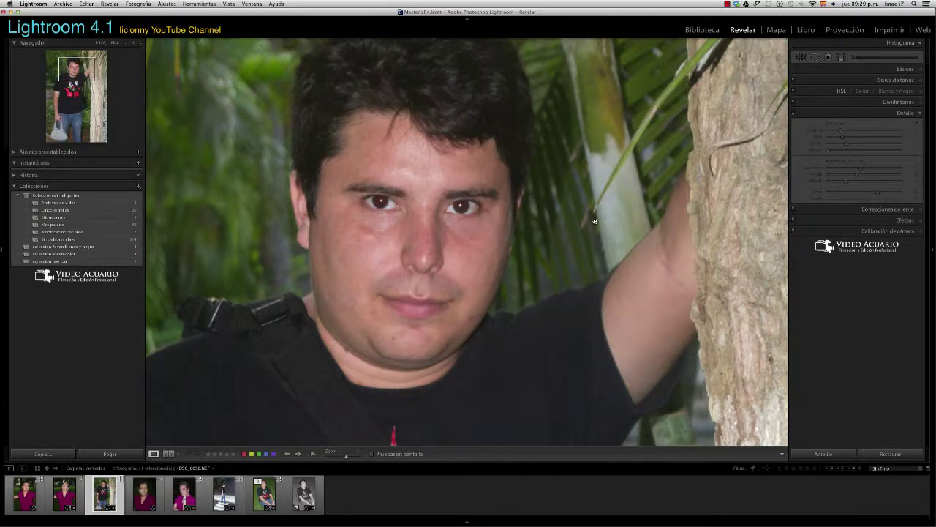
click(795, 114)
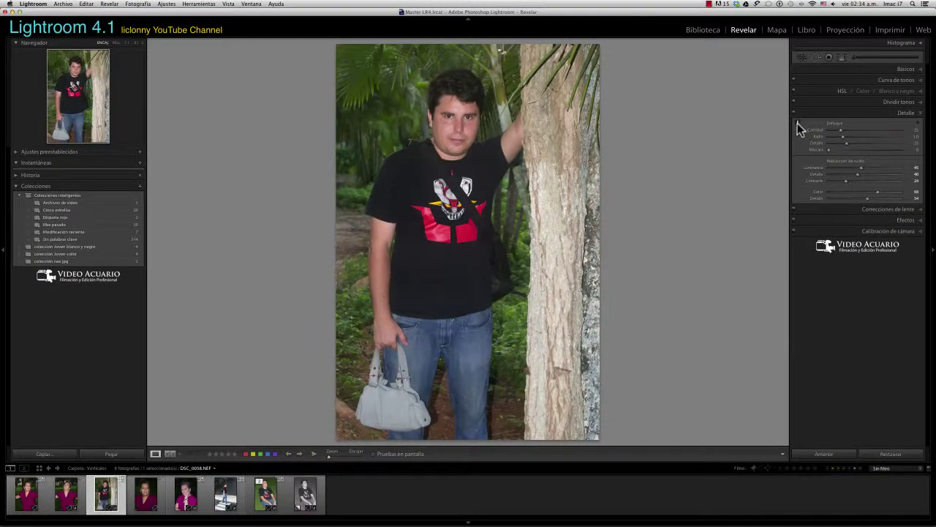
Zoom to 1:1 on the face and raise sharpening Amount to 150.
click(798, 125)
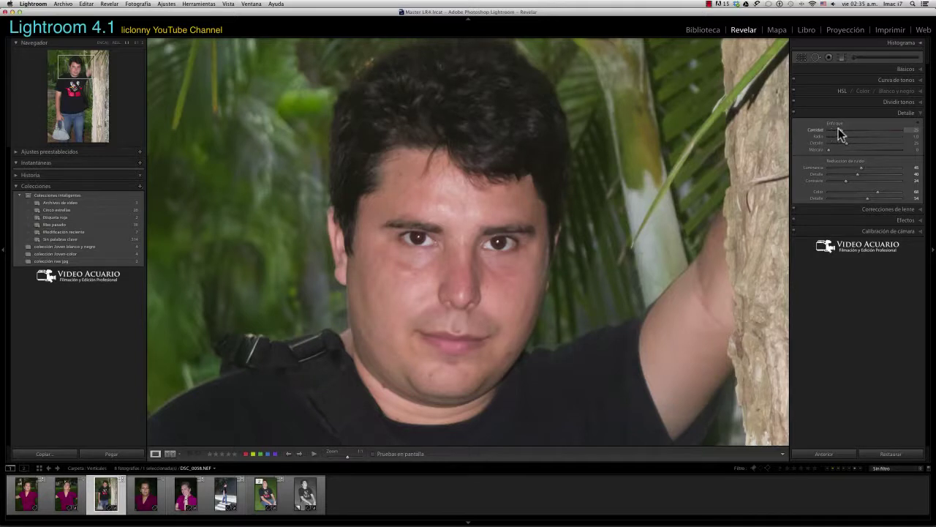
click(840, 131)
drag(840, 134, 907, 139)
click(907, 136)
Increase sharpening Radius, set Detail to 100 and Masking to 19, then reset sharpening with Alt.
click(841, 137)
drag(838, 140, 907, 141)
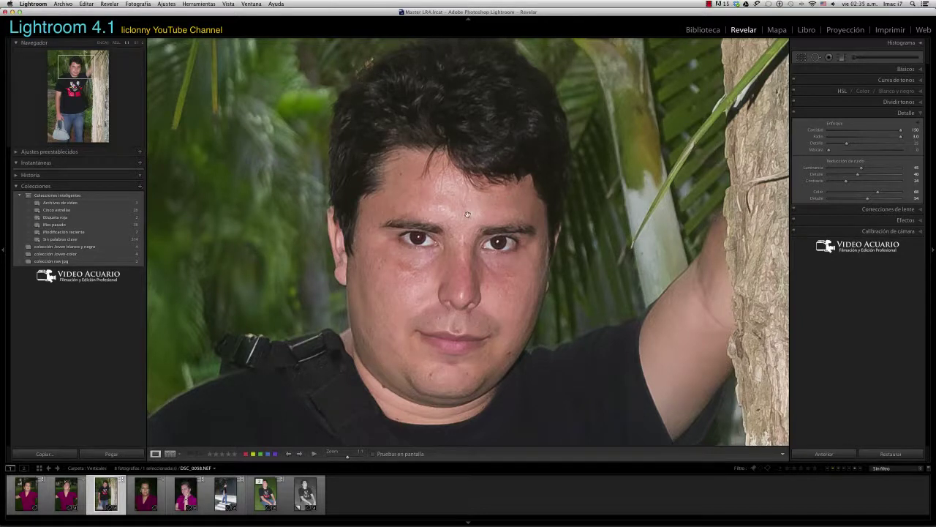
click(846, 144)
drag(847, 144, 906, 147)
drag(828, 149, 905, 156)
key(alt)
key(alt)
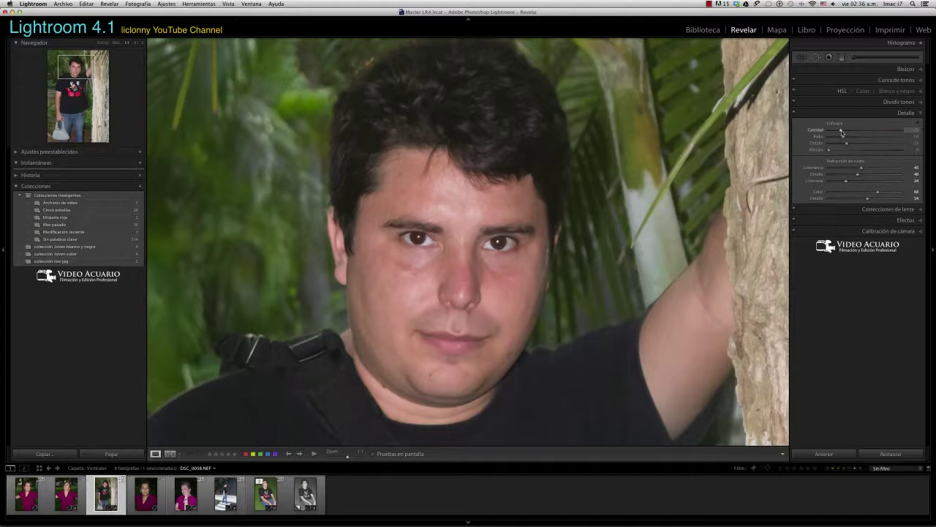
Set sharpening Amount 60, Radius 2.6 and Detail 74 using the Alt grayscale preview.
alt+click(842, 132)
mouse_move(842, 132)
mouse_down()
mouse_move(903, 142)
mouse_move(851, 142)
mouse_move(874, 143)
mouse_move(860, 141)
mouse_up()
key(alt)
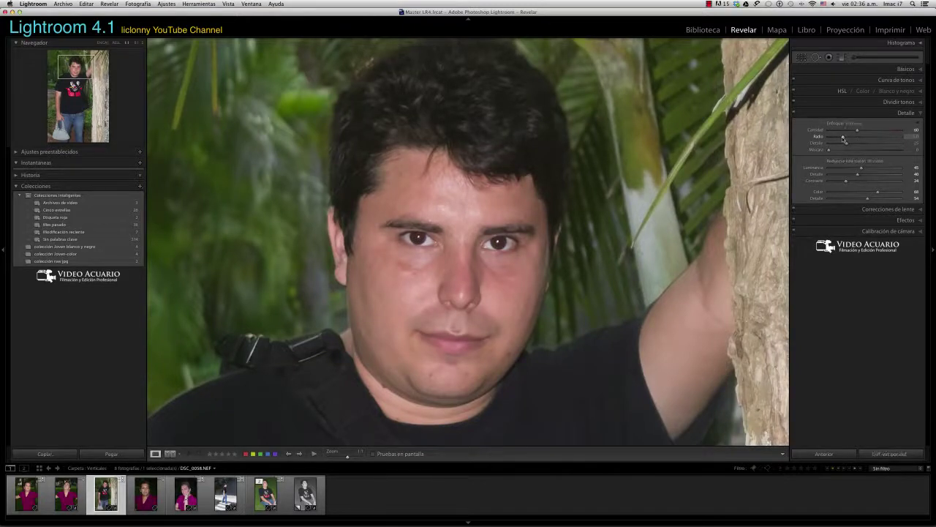
drag(843, 139, 846, 139)
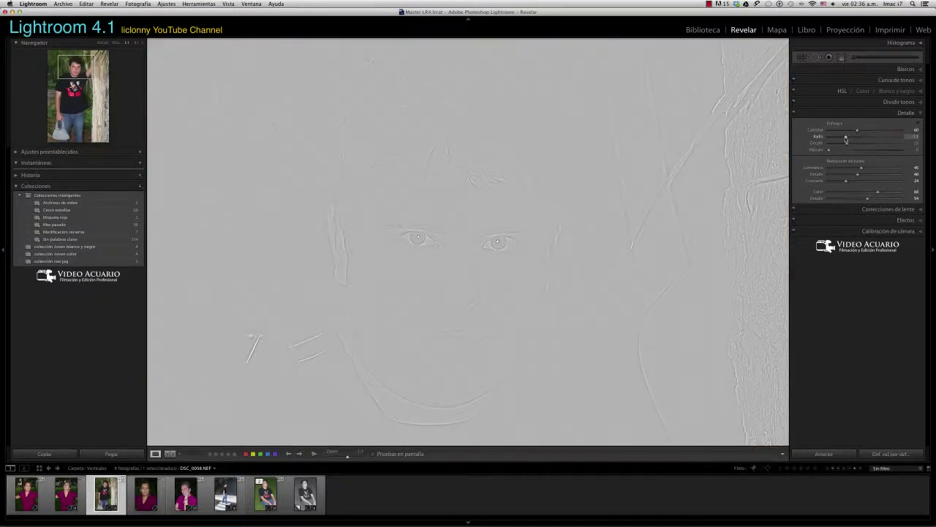
drag(846, 139, 888, 145)
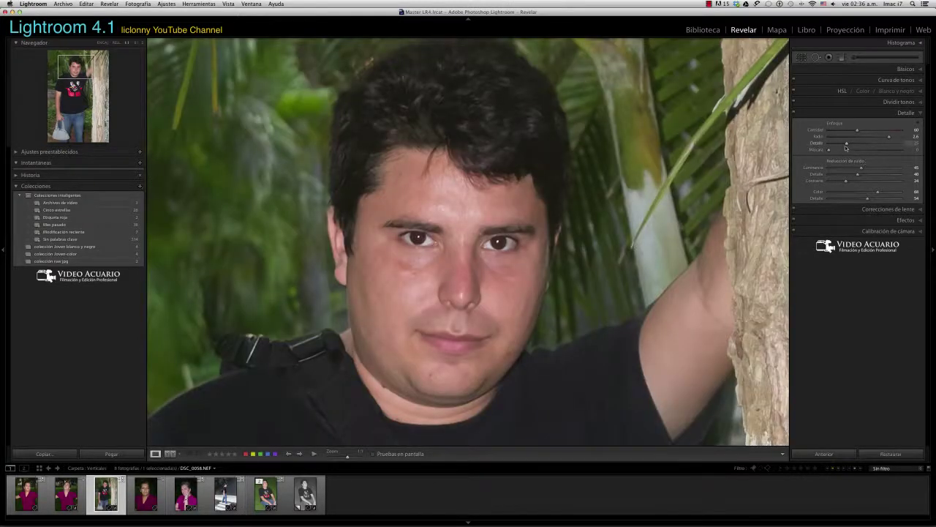
key(alt)
key(alt)
drag(847, 144, 882, 149)
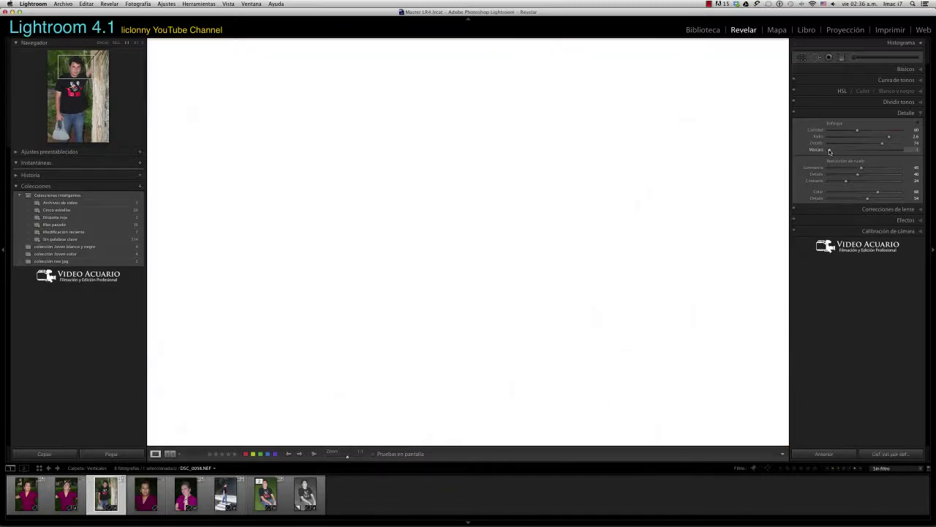
alt+click(829, 151)
Reset the sharpening to defaults and restart it at Amount 51 and Radius 1.1.
drag(829, 151, 889, 160)
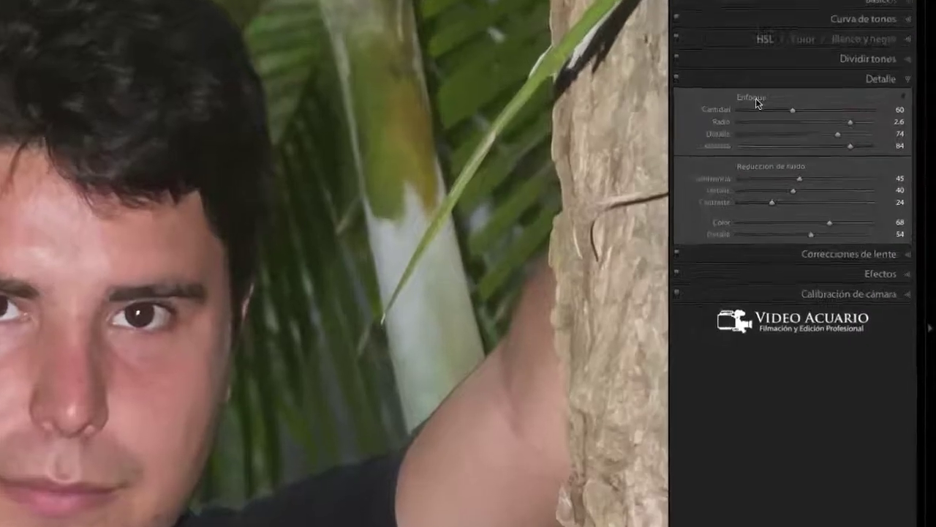
alt+click(837, 126)
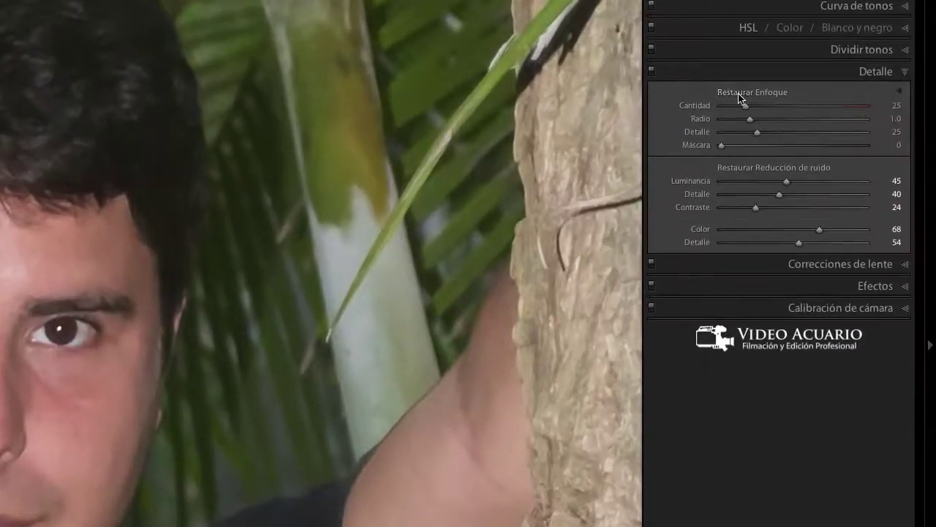
mouse_move(746, 106)
mouse_down()
mouse_move(770, 107)
mouse_move(757, 119)
mouse_up()
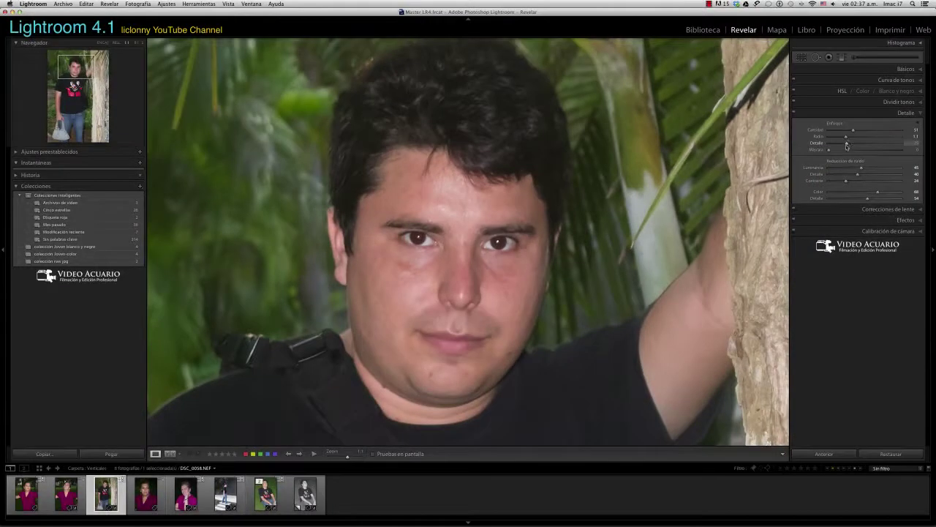
Set sharpening Detail to 0 and Masking to 87 while previewing the edge mask.
drag(846, 143, 821, 146)
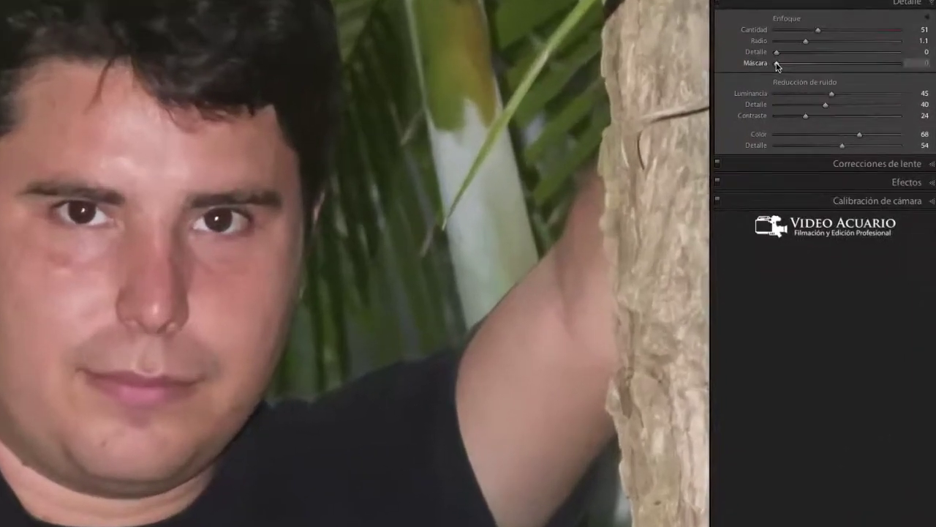
alt+click(829, 150)
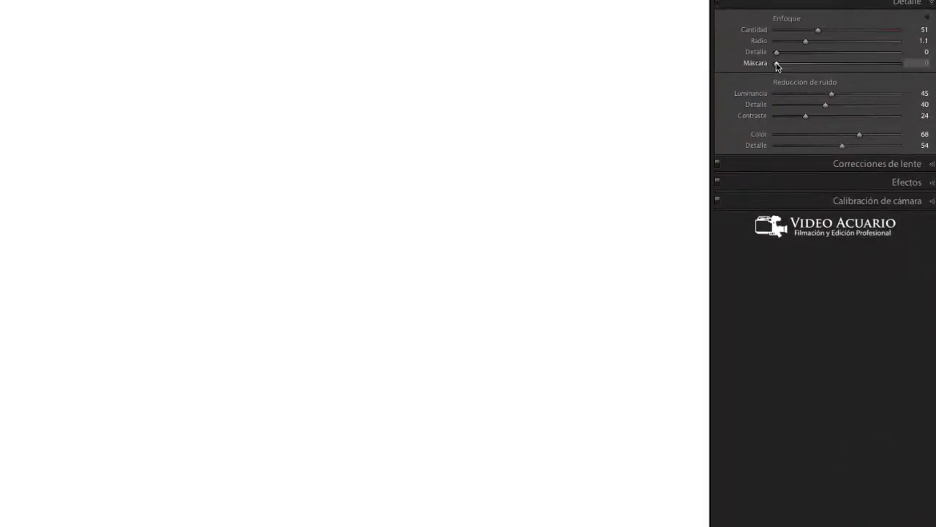
drag(777, 64, 882, 72)
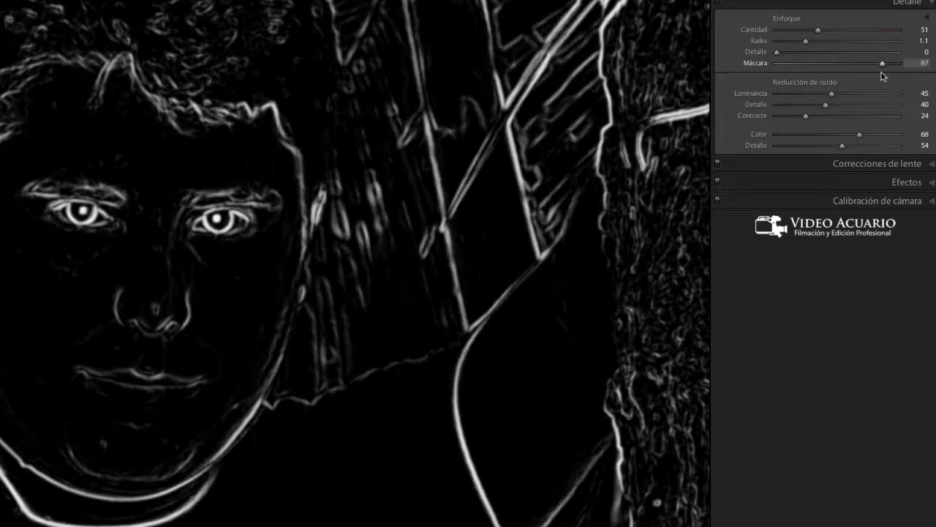
drag(882, 73, 881, 73)
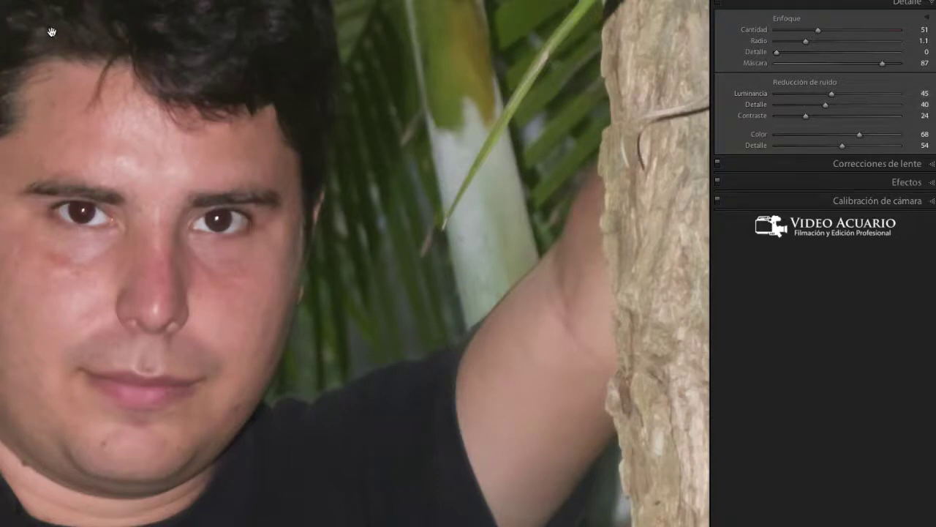
Lower noise-reduction Detail to 39, then compare the portrait with Detail adjustments off and on.
click(825, 104)
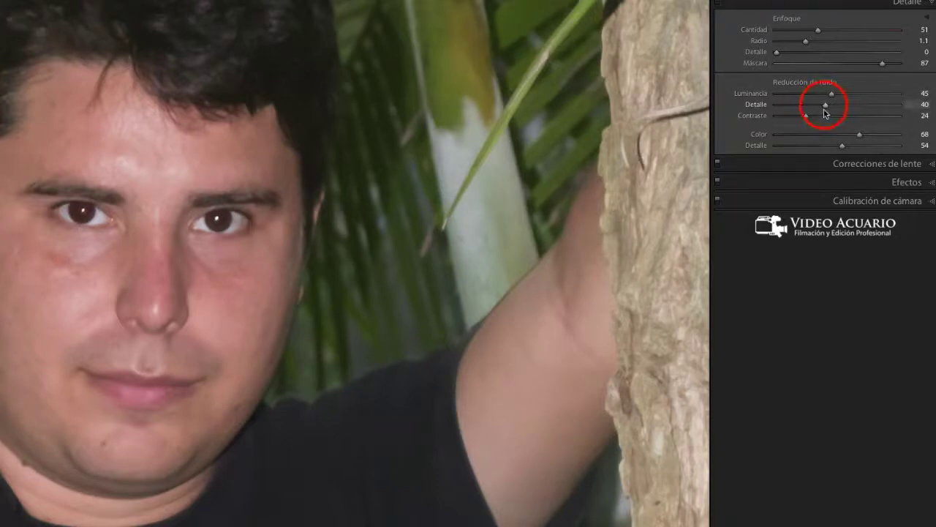
drag(825, 106, 824, 106)
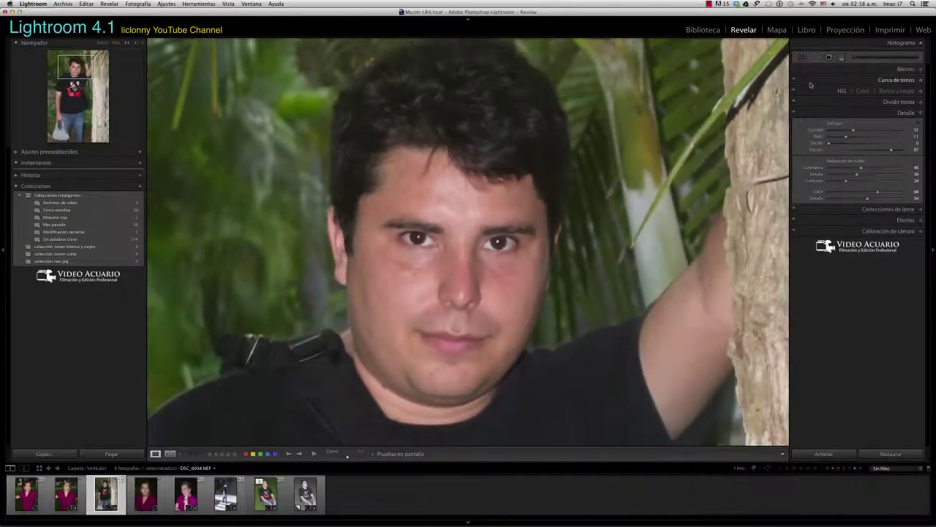
click(794, 112)
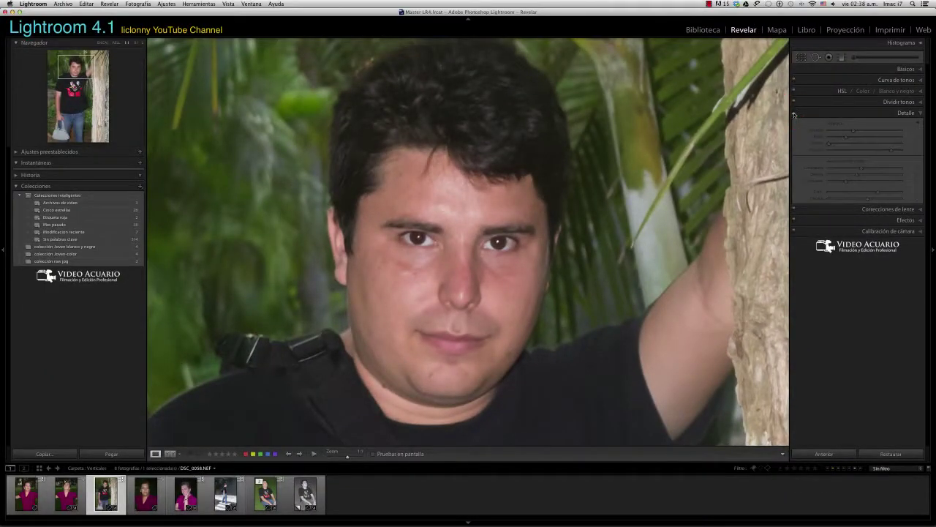
click(793, 112)
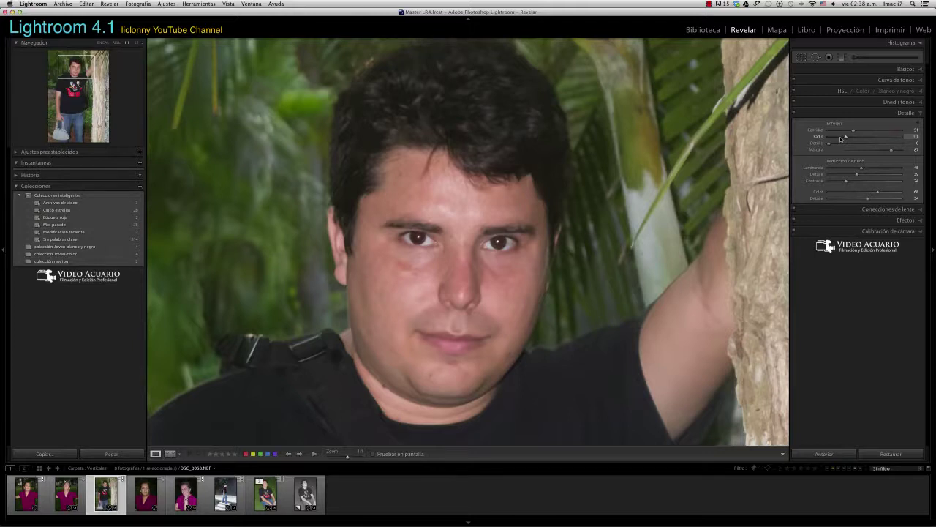
Lower sharpening Masking to 79 using the black-and-white mask preview.
key(alt)
alt+click(891, 150)
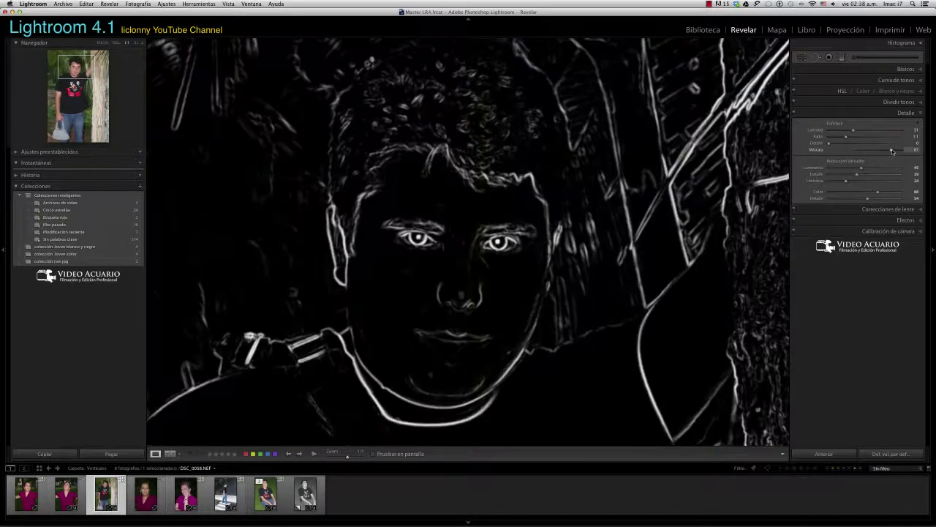
drag(892, 150, 885, 149)
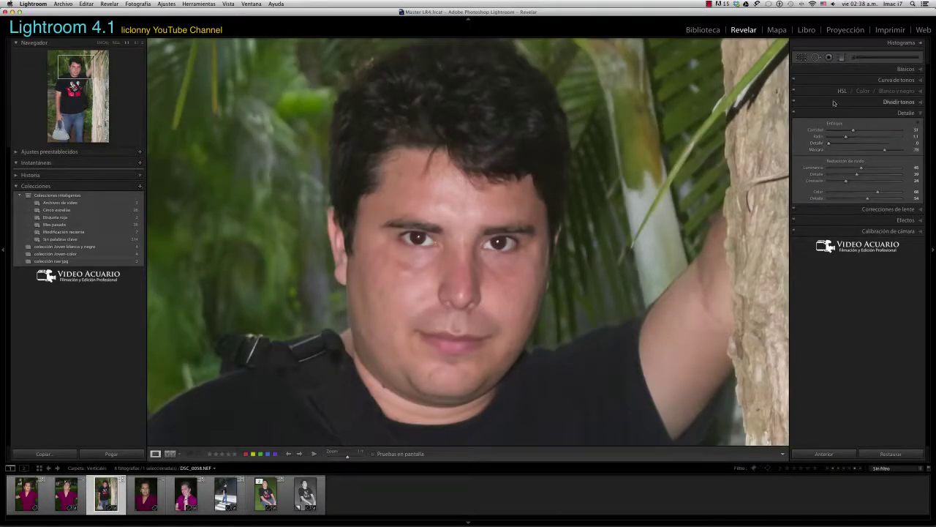
Compare the portrait with Detail adjustments off and on, then view the whole photo.
click(794, 113)
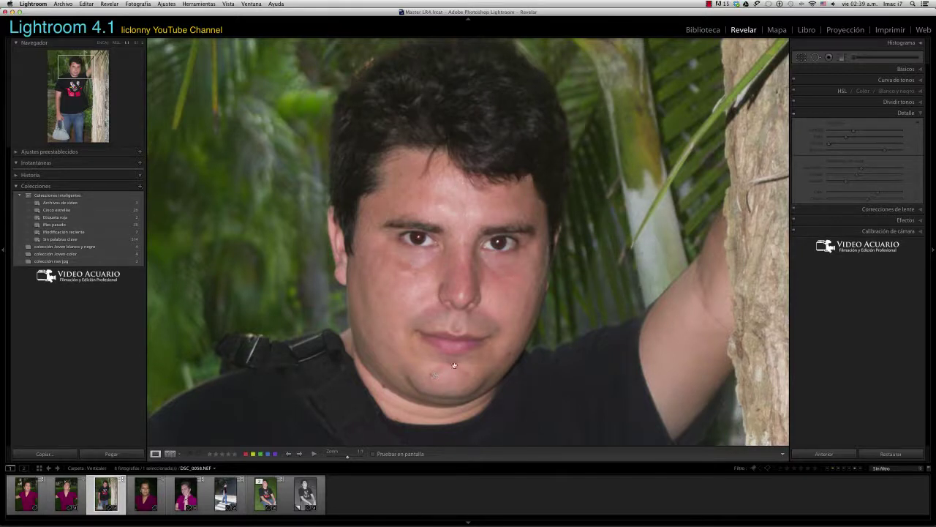
click(793, 111)
click(794, 112)
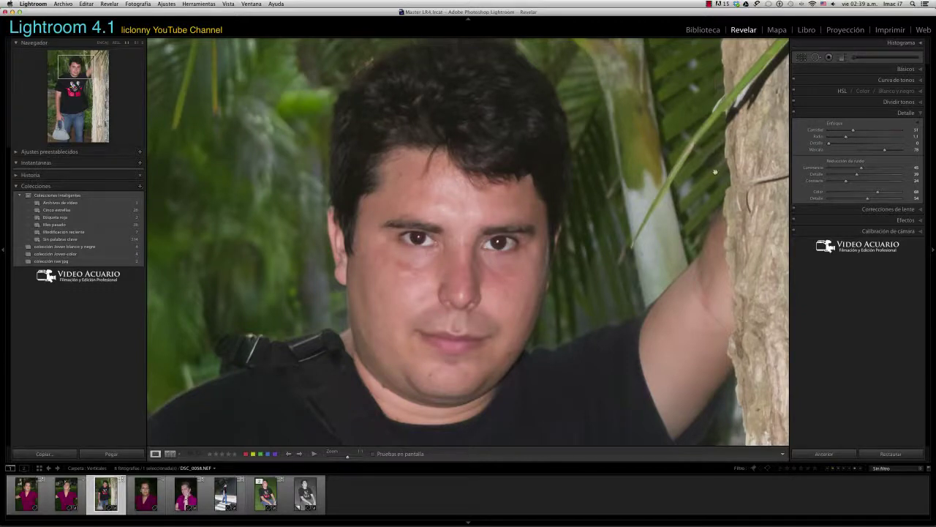
click(574, 183)
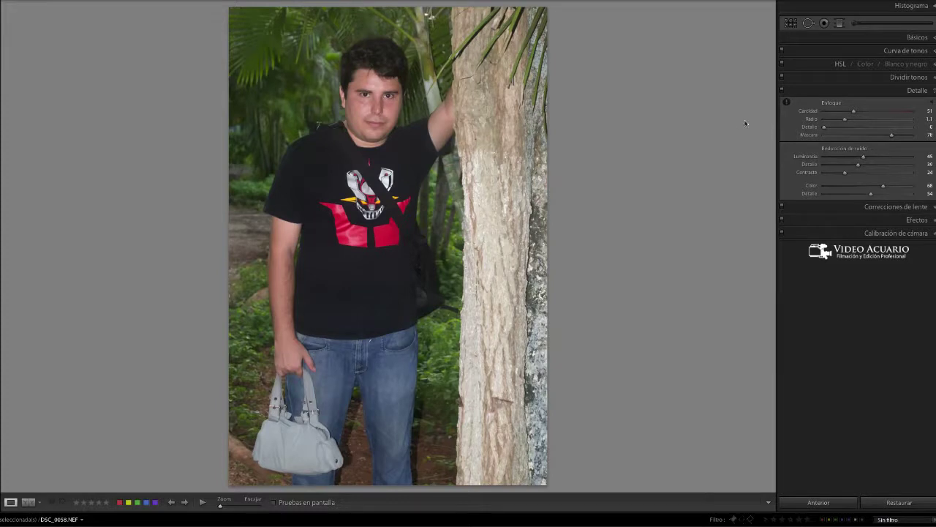
click(781, 91)
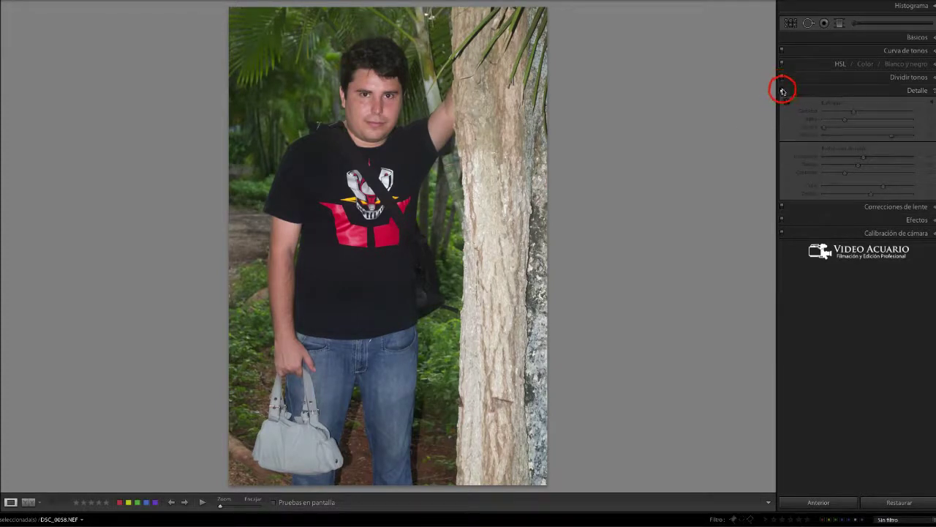
click(781, 91)
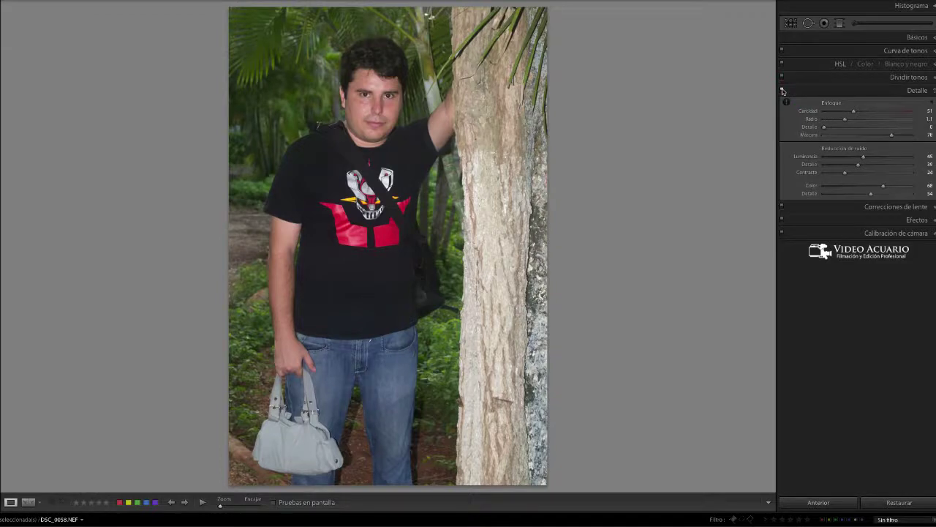